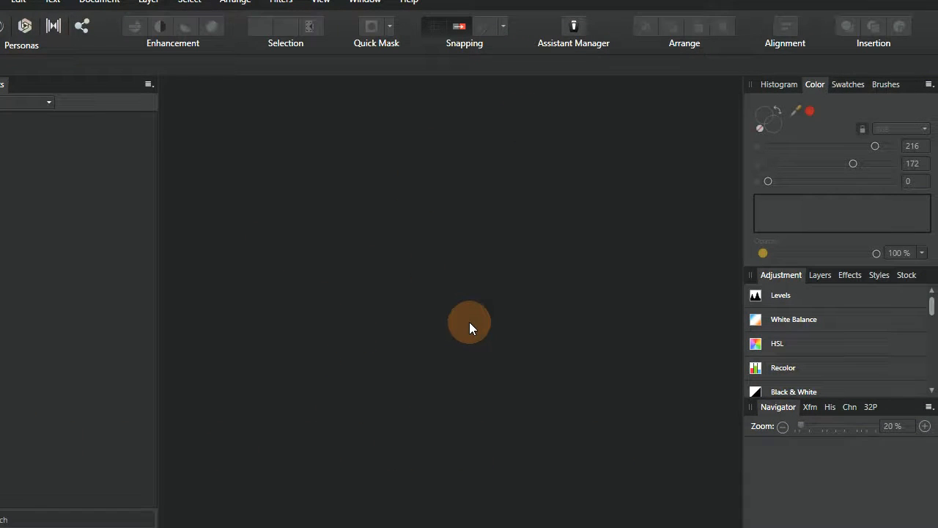
click(822, 276)
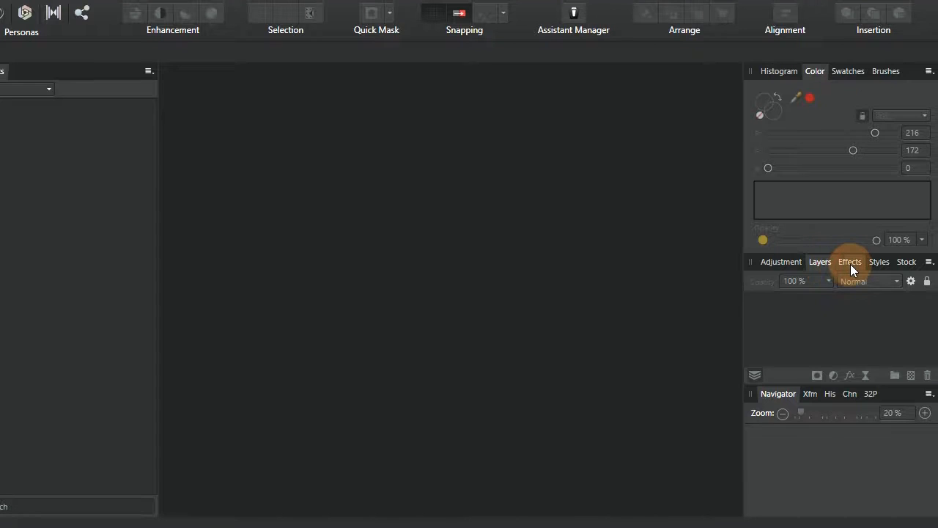
click(850, 264)
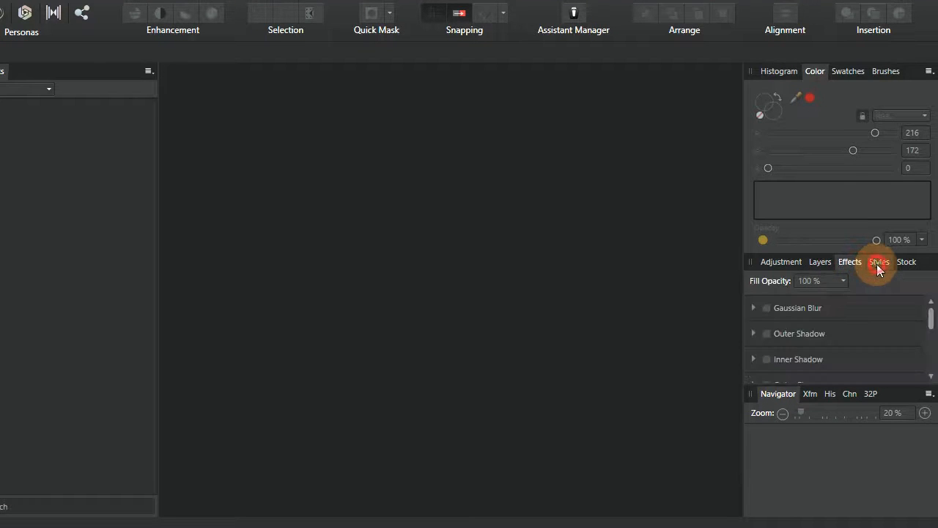
click(819, 268)
click(781, 265)
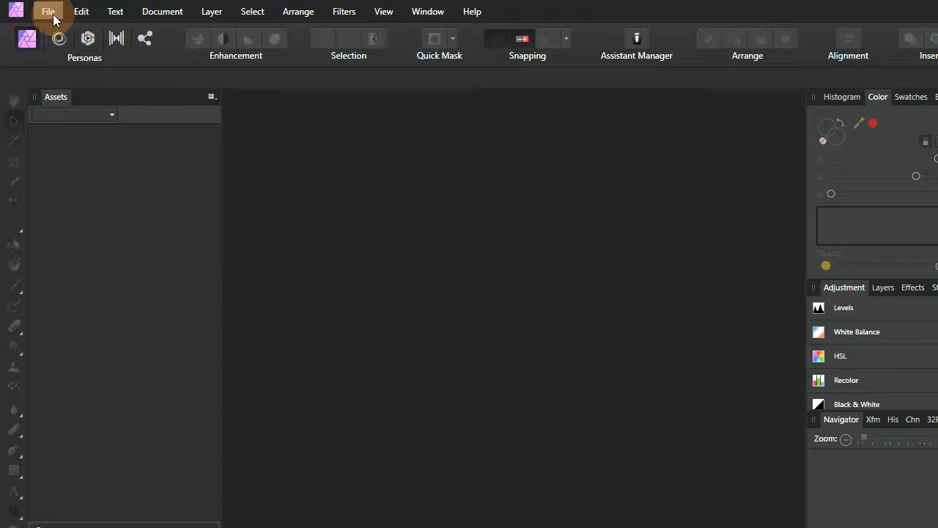
Open the photo IMG-20210205-WA0003.jpg from the Downloads folder and show its layers.
click(52, 14)
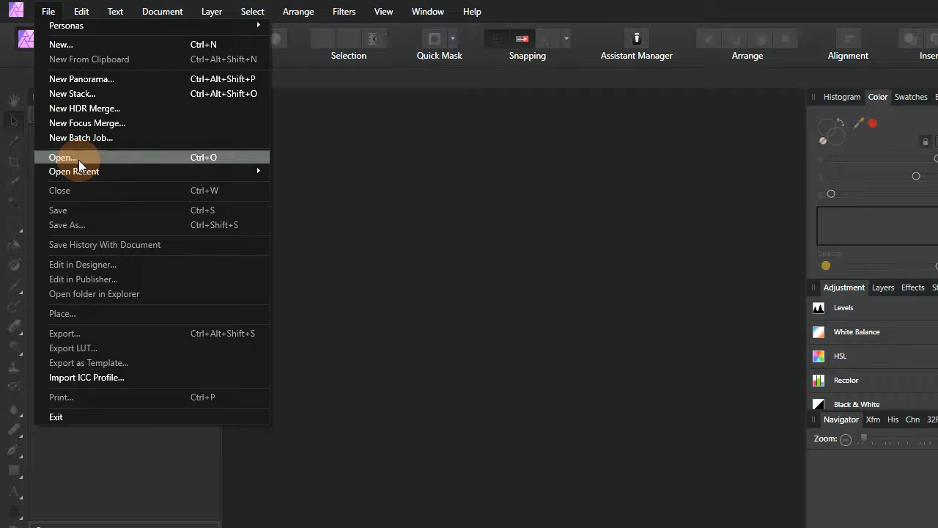
mouse_move(79, 166)
click(92, 161)
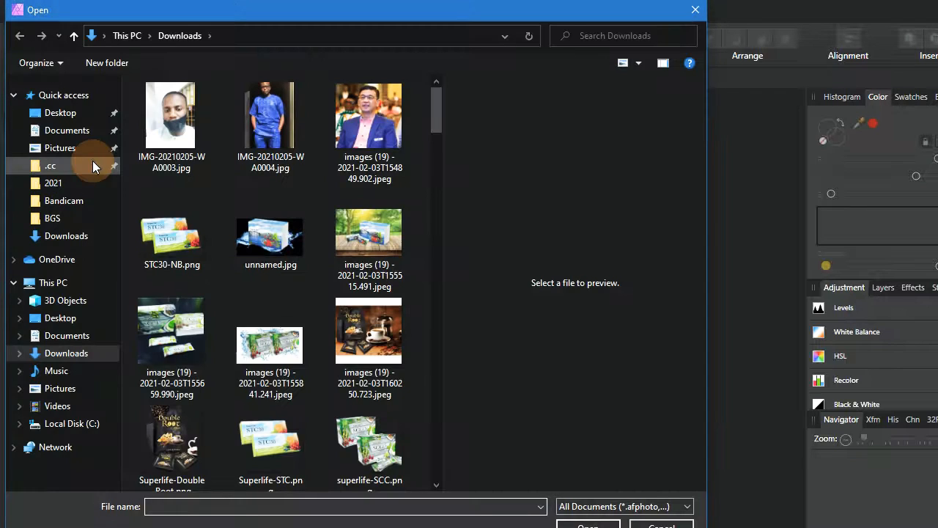
click(178, 129)
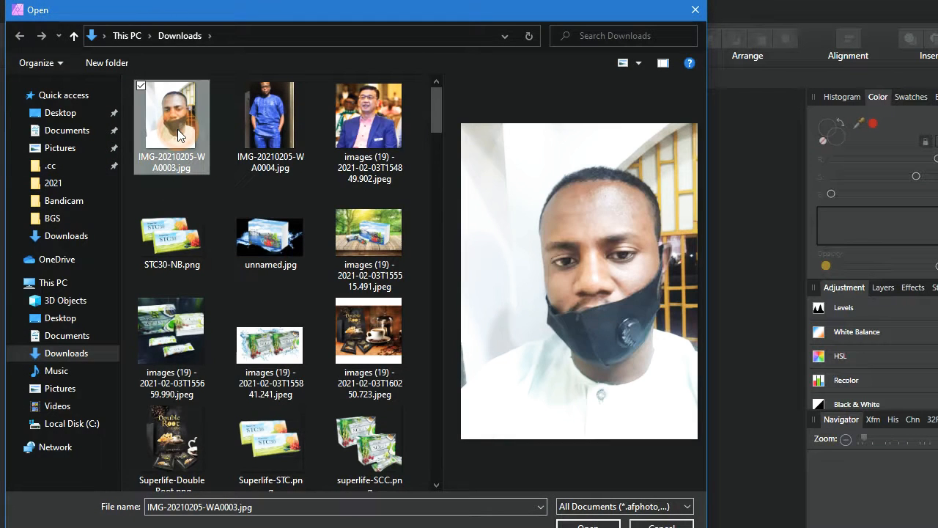
click(256, 135)
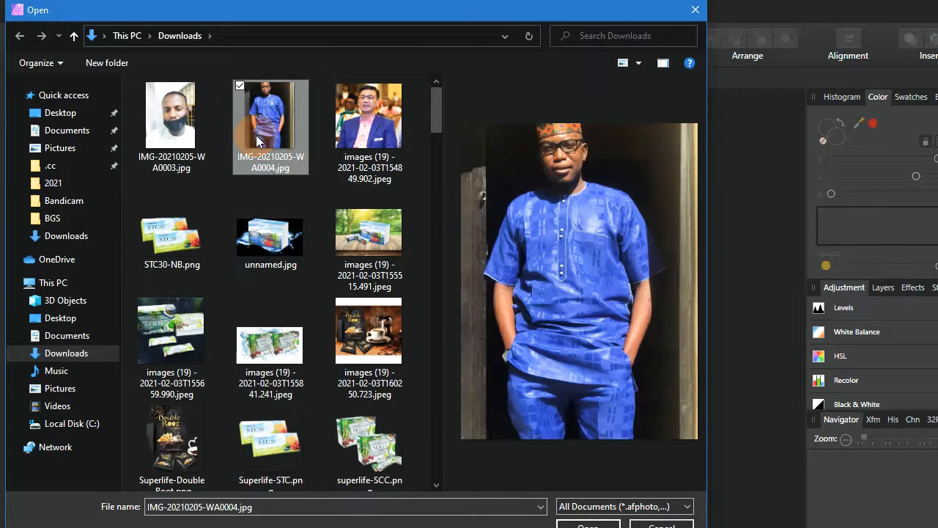
click(344, 136)
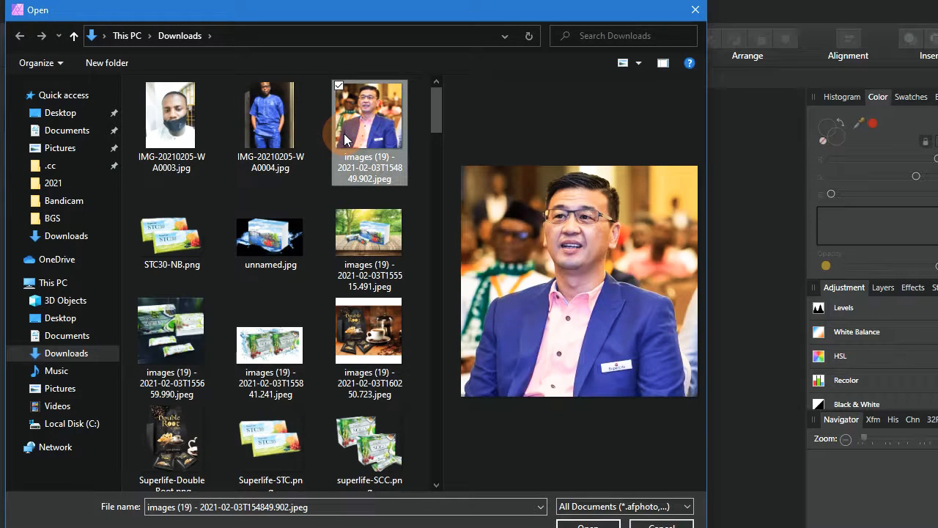
scroll(298, 185, down, 10)
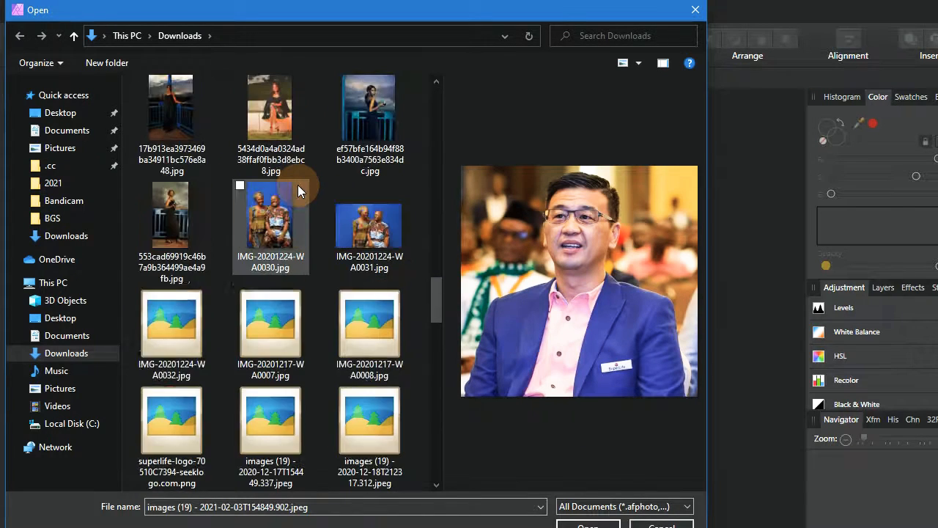
scroll(297, 184, up, 10)
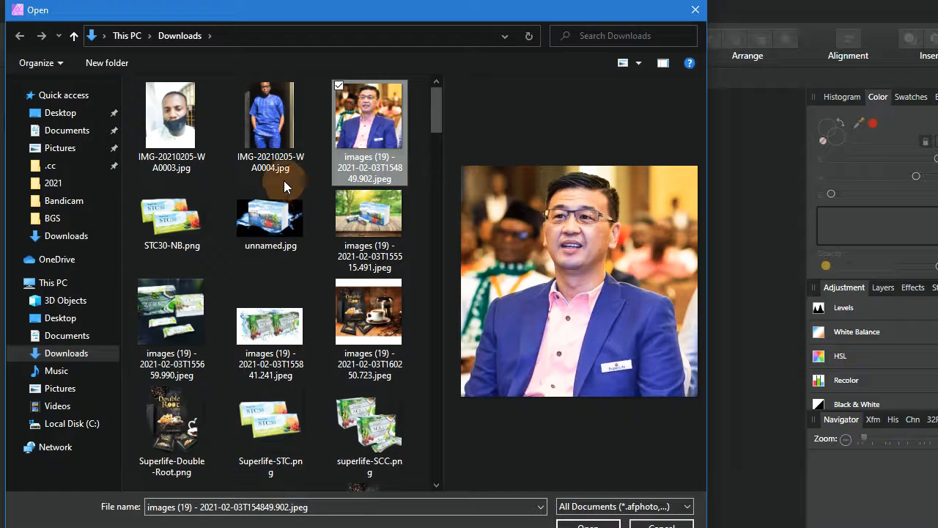
click(271, 140)
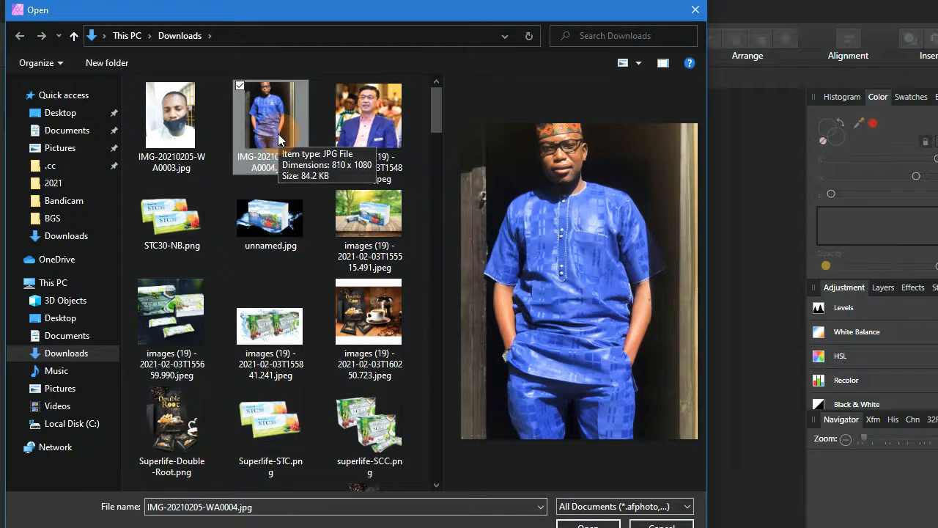
click(174, 123)
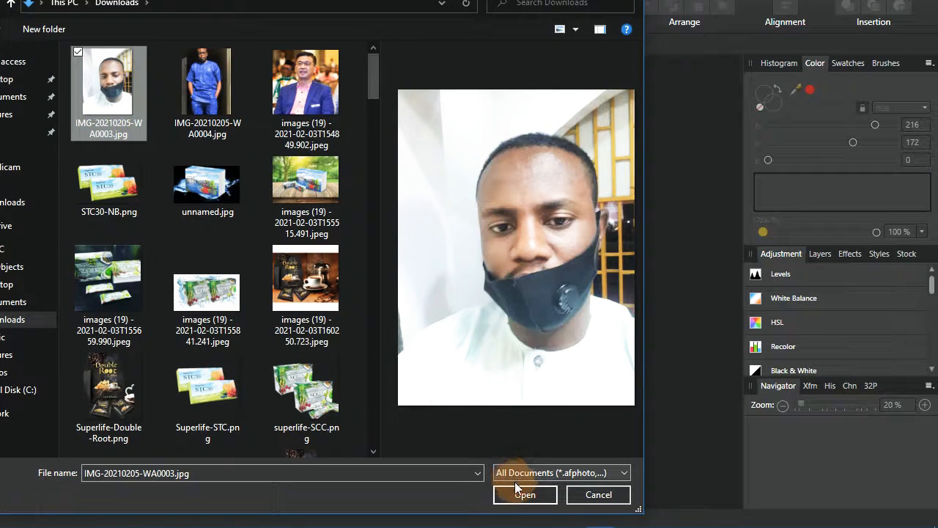
click(523, 494)
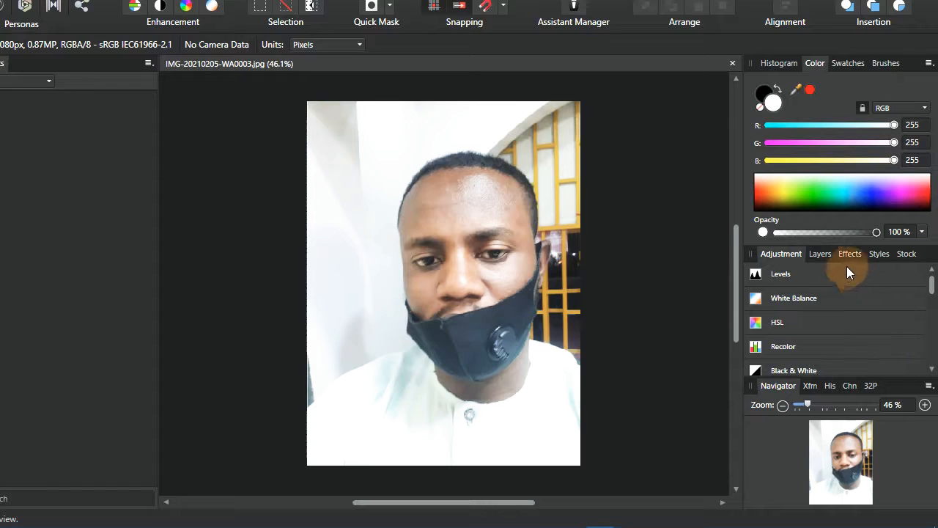
click(819, 255)
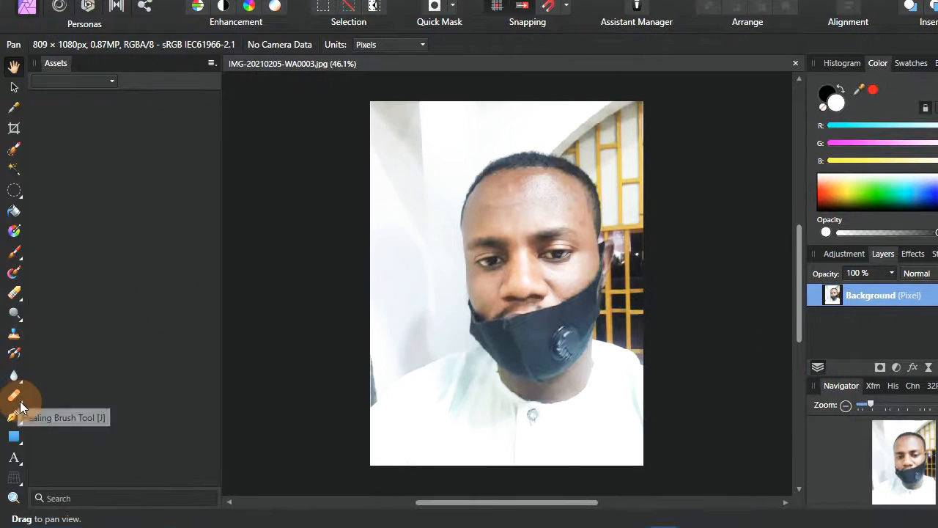
Examine the tools grouped with the Rectangle, Blur Brush, Paint Brush and Dodge Brush tools.
click(17, 443)
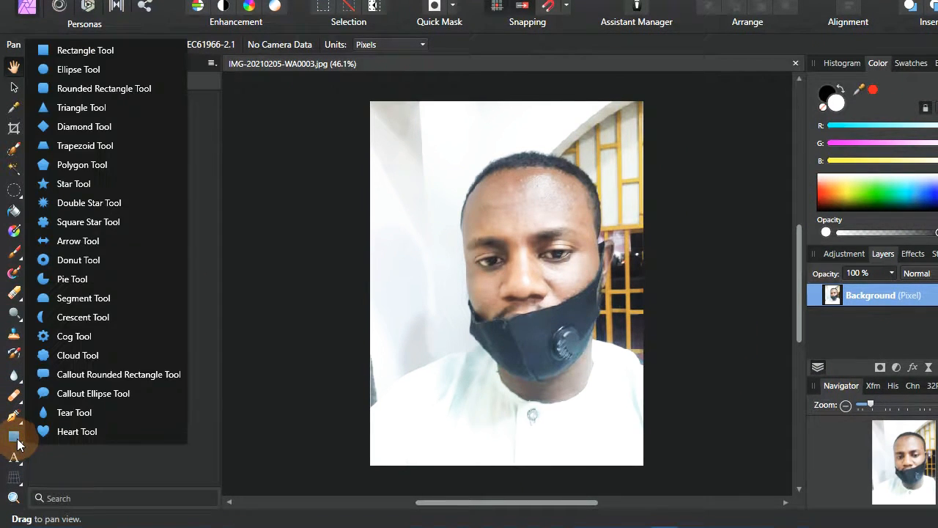
click(39, 458)
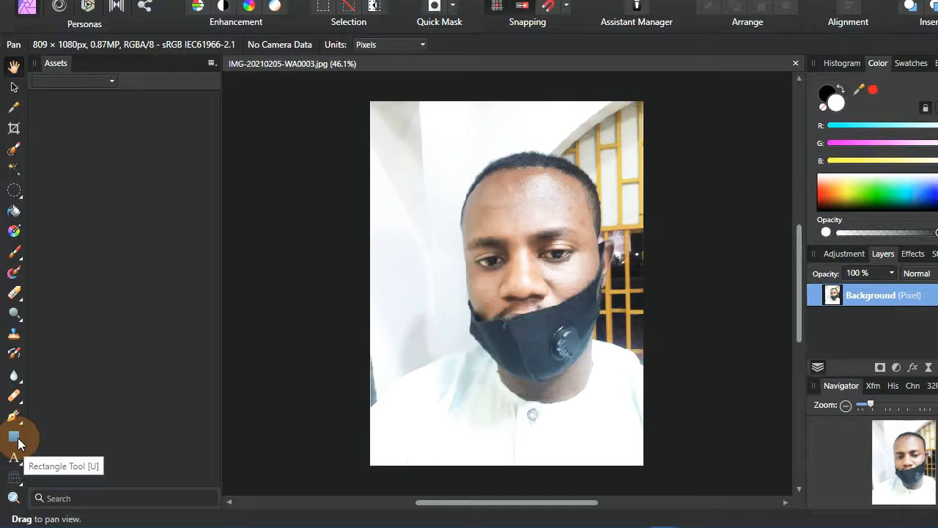
click(18, 443)
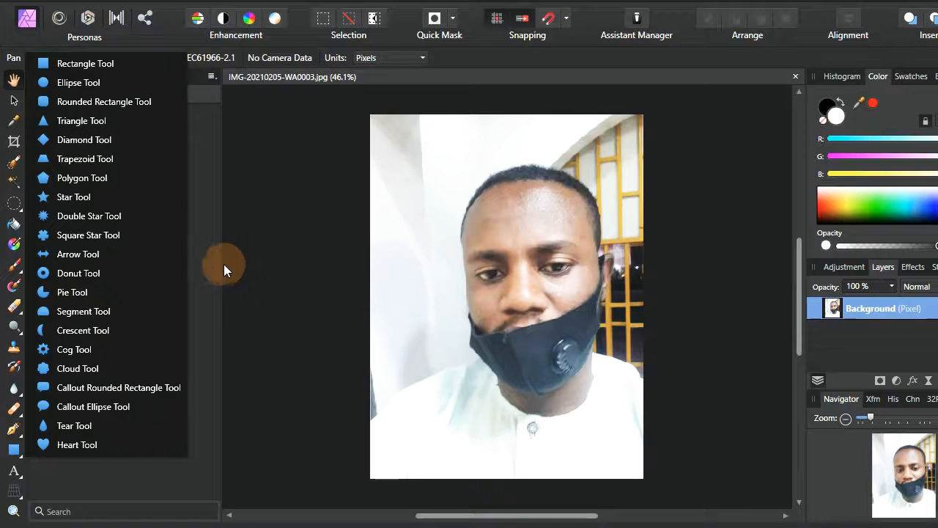
click(219, 233)
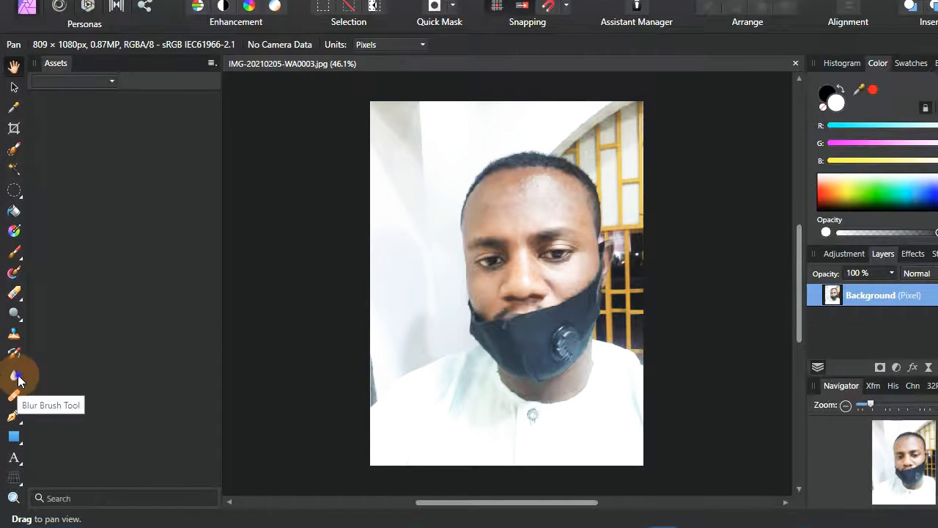
click(15, 397)
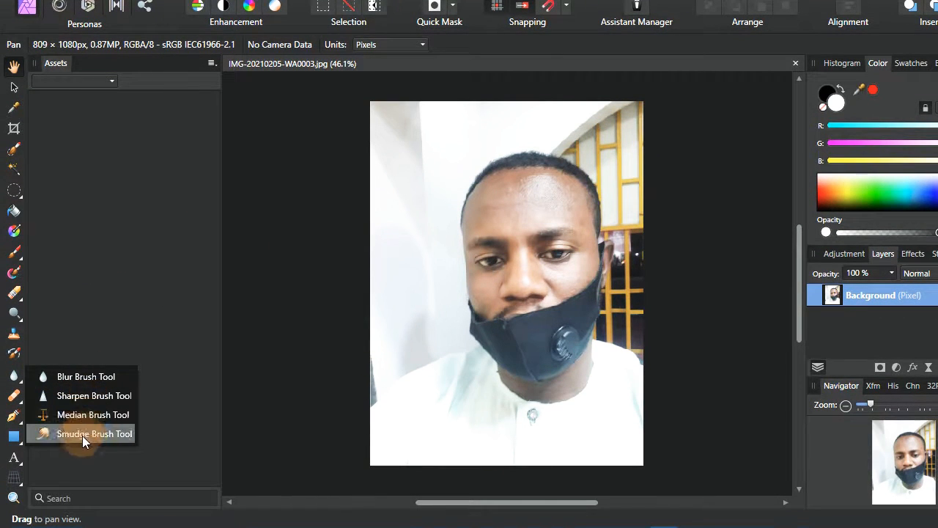
click(20, 262)
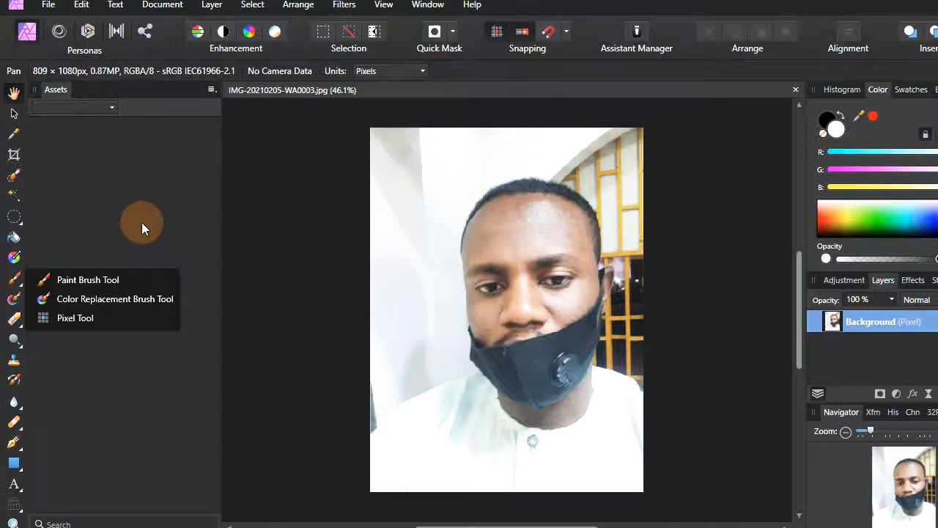
click(142, 196)
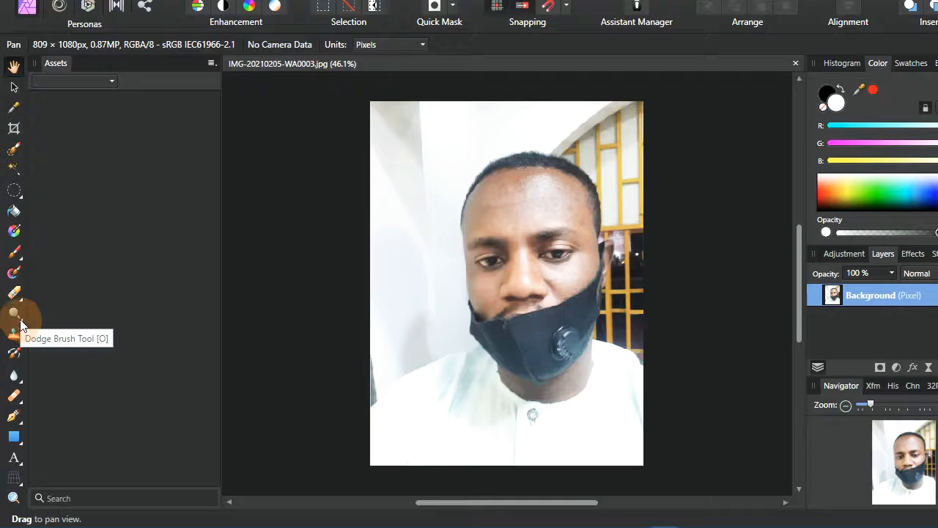
click(21, 324)
click(63, 282)
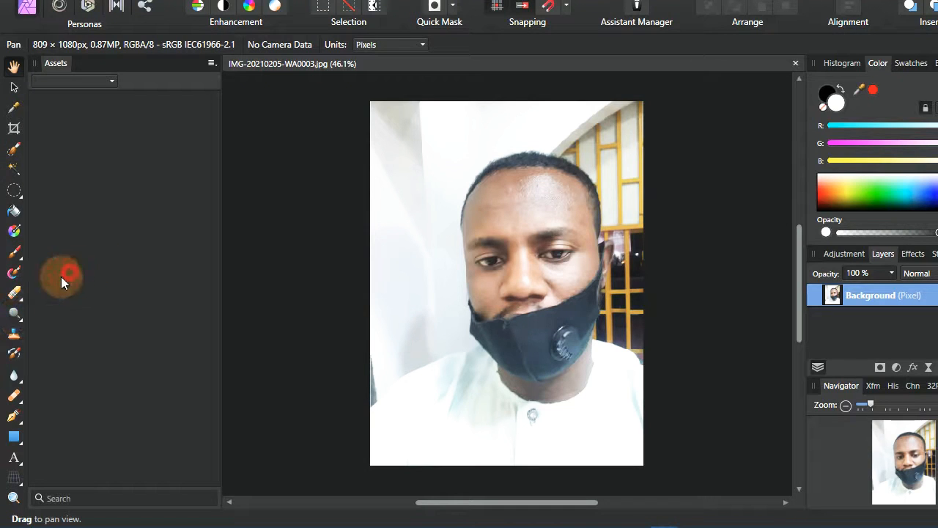
click(15, 315)
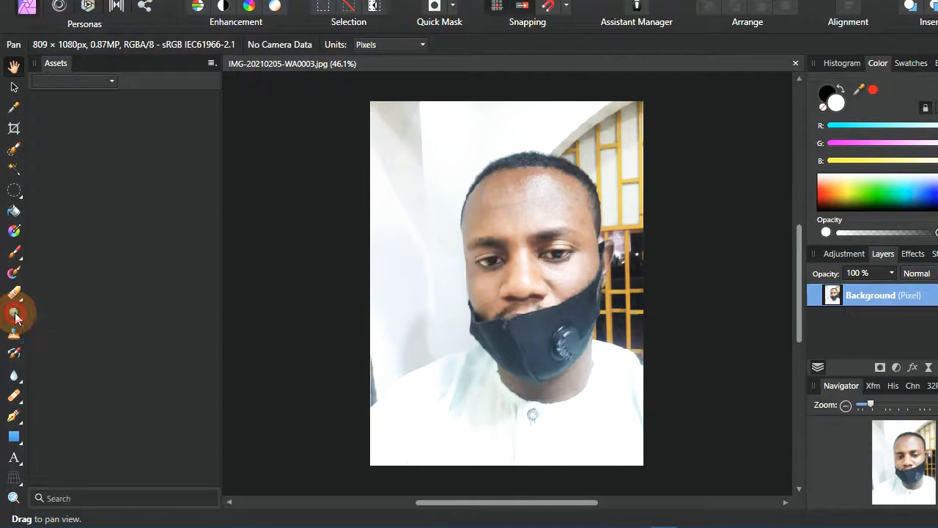
click(16, 317)
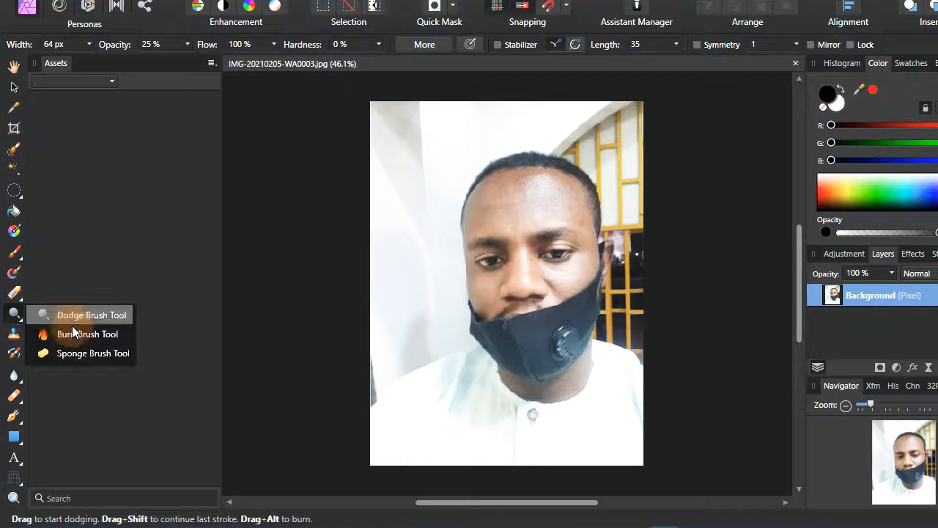
click(82, 262)
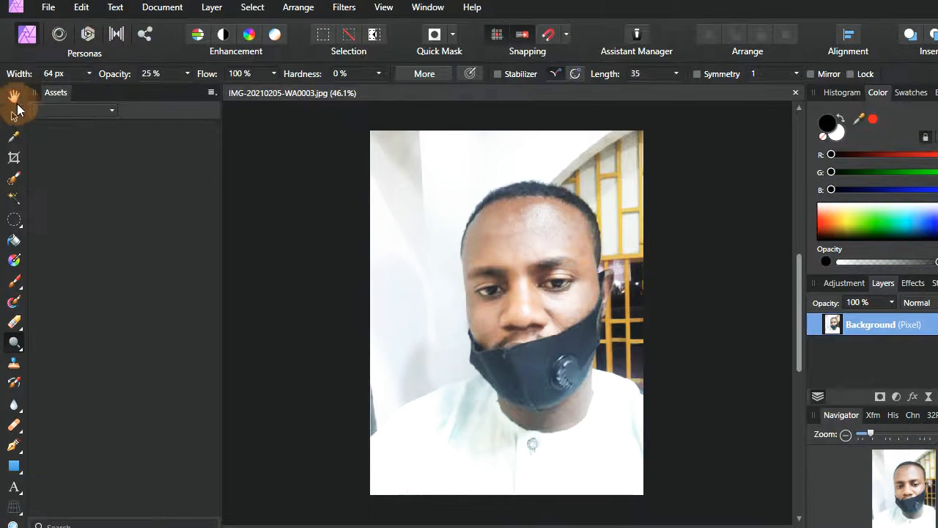
Switch to the Move Tool and unlock the Background layer so the photo can be transformed.
click(14, 115)
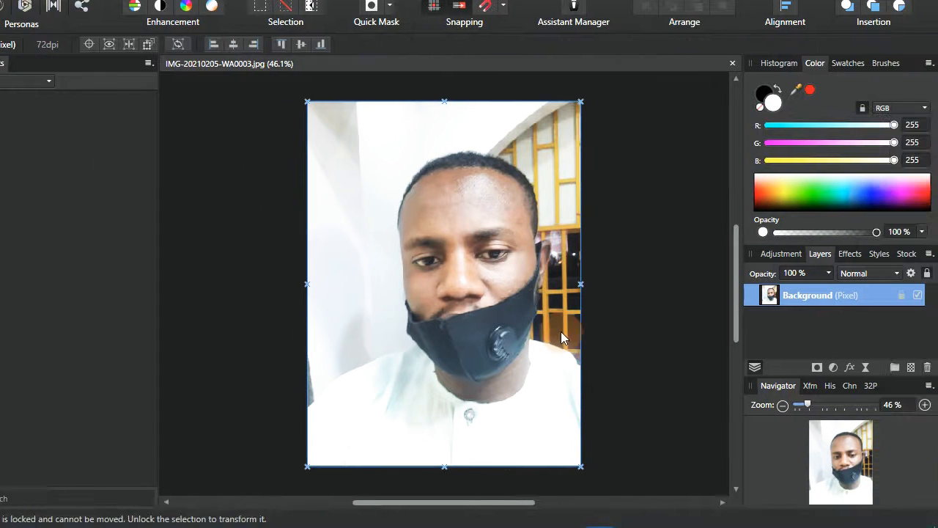
click(671, 298)
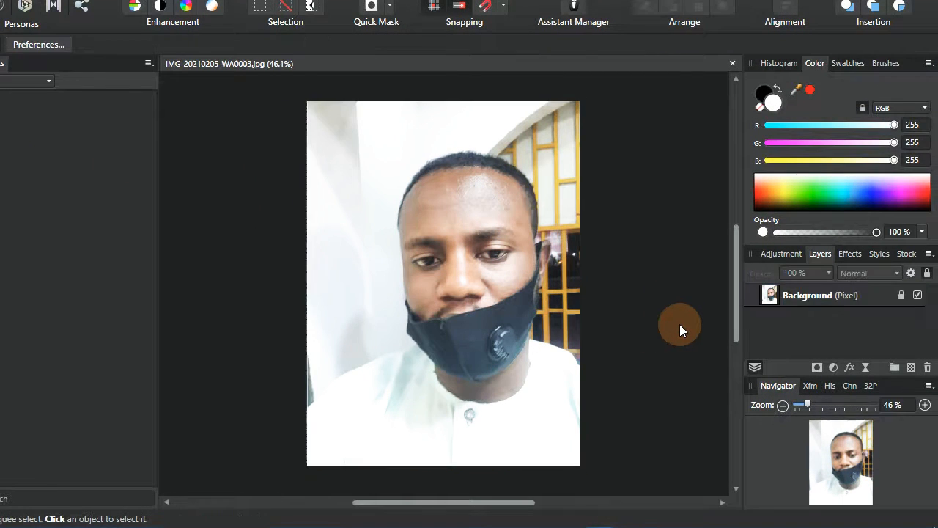
click(901, 294)
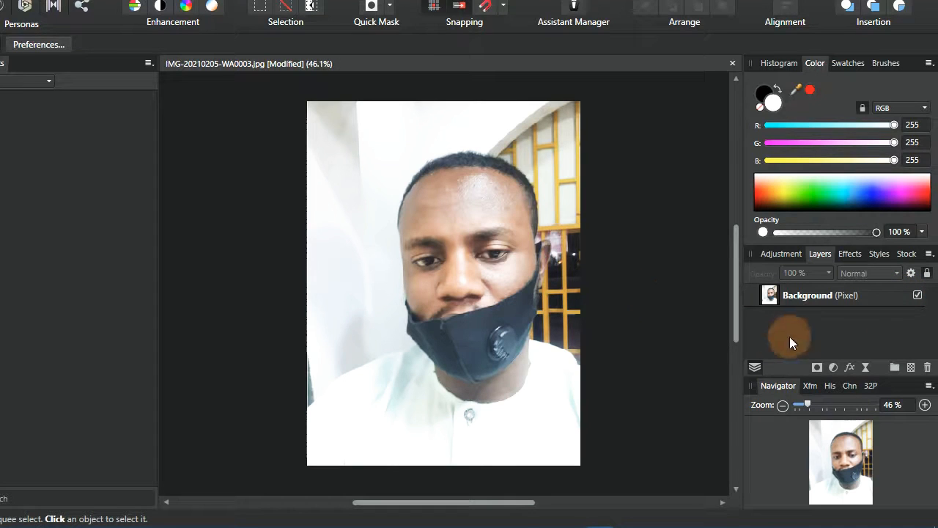
click(854, 295)
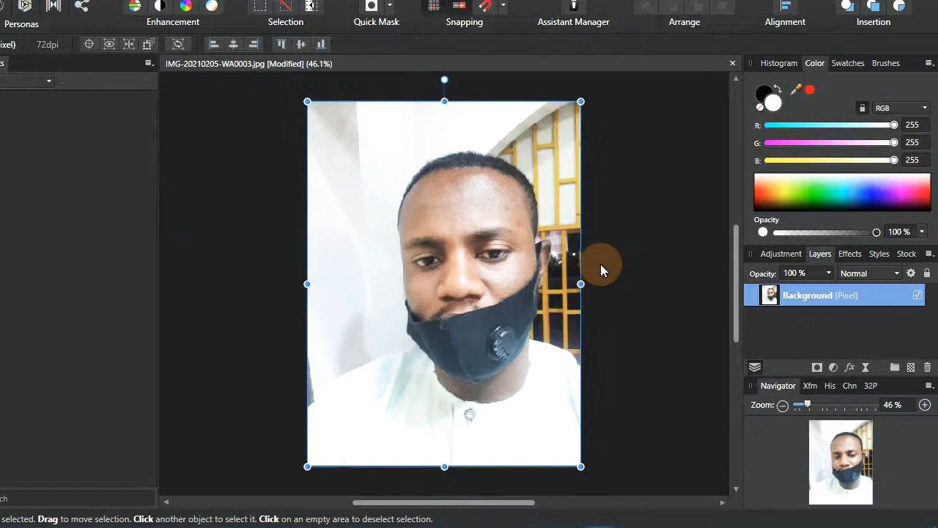
click(706, 327)
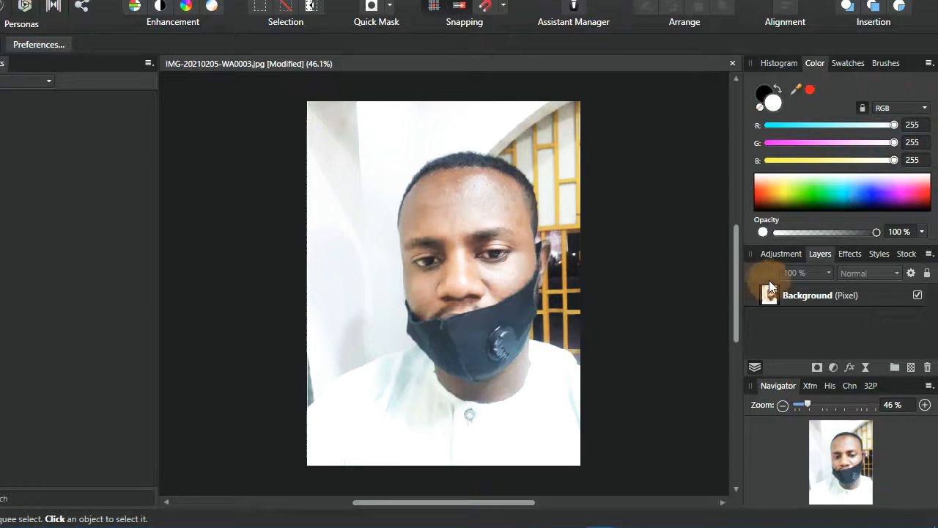
Duplicate the Background layer and hide both the original and the copy.
click(875, 299)
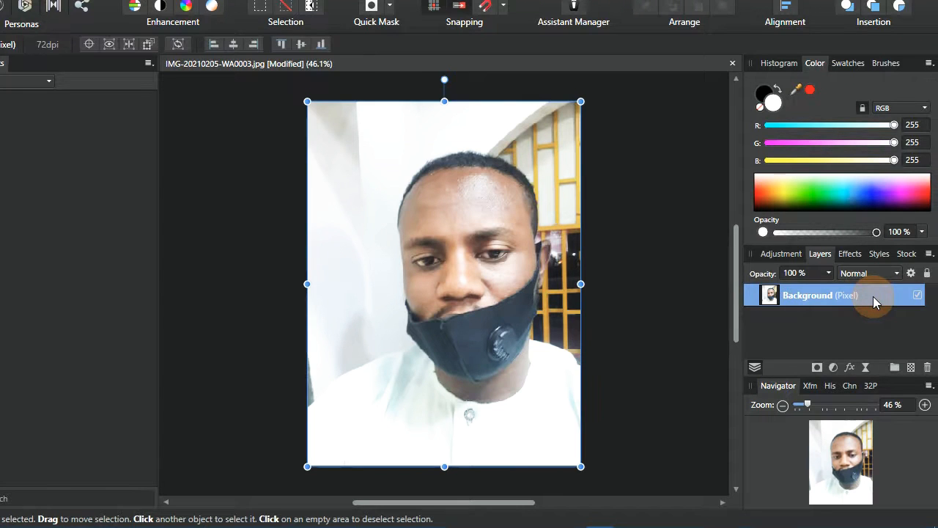
right_click(875, 299)
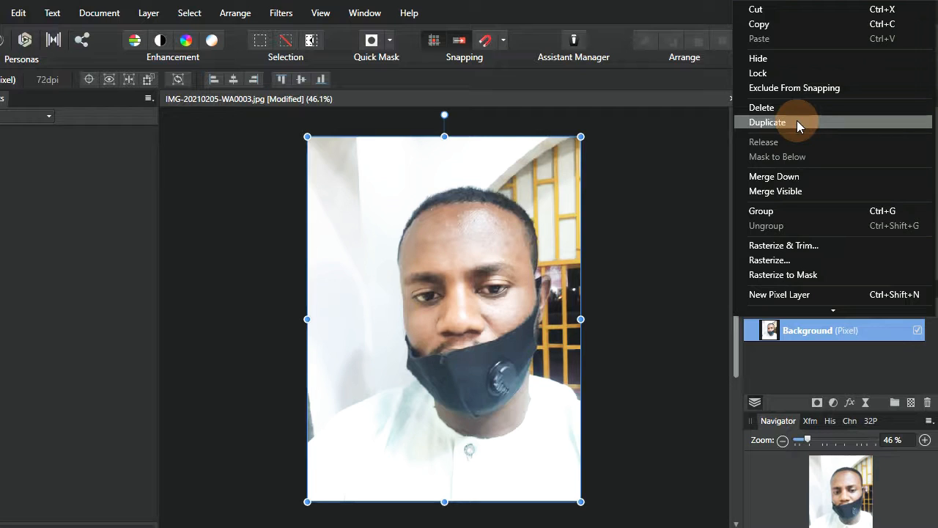
click(797, 121)
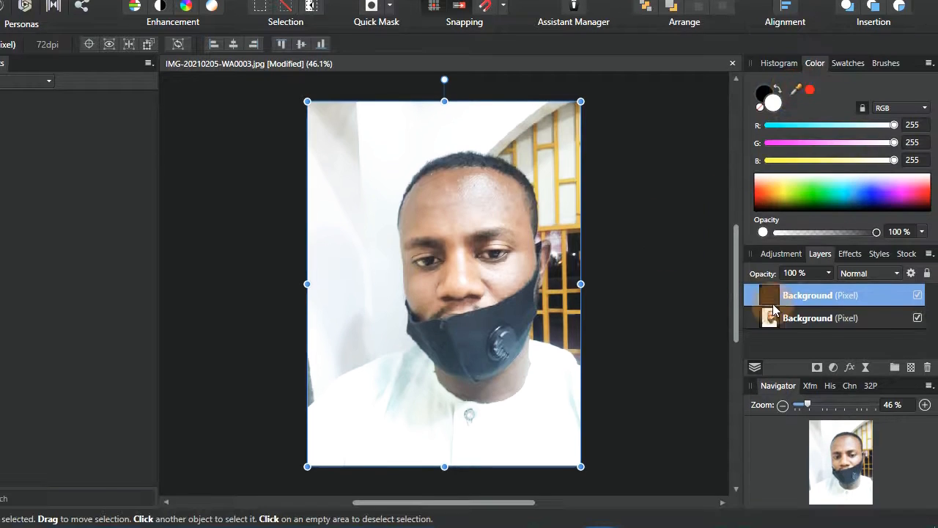
click(917, 318)
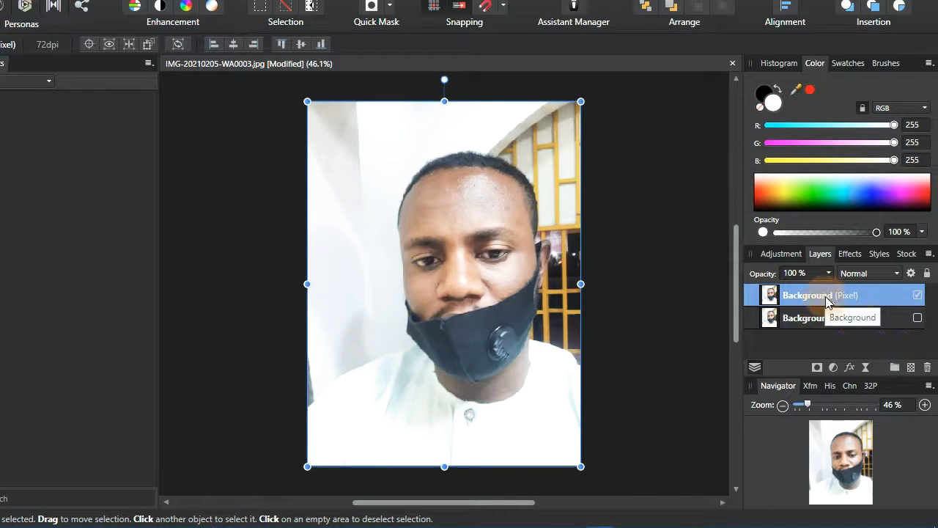
click(918, 295)
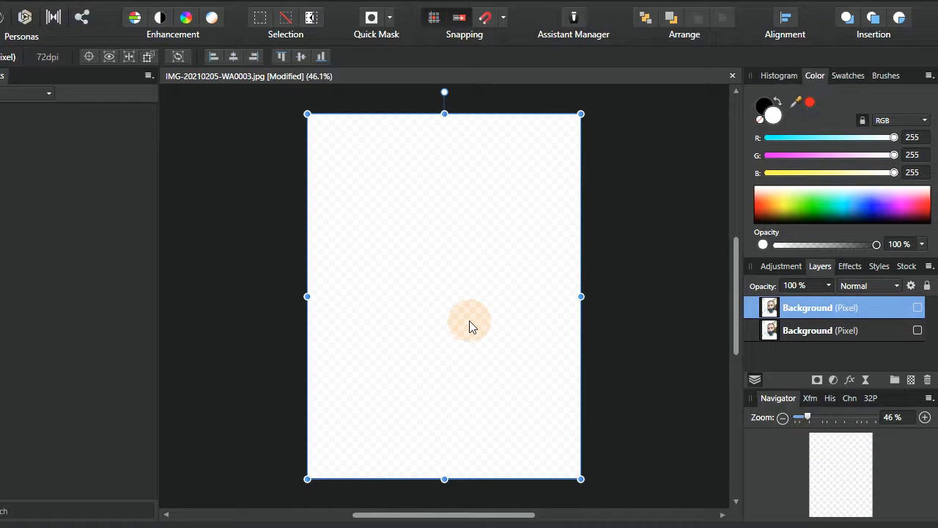
Show the upper Background layer and draw a rectangle about 844 by 1113 px covering the whole photo.
click(917, 307)
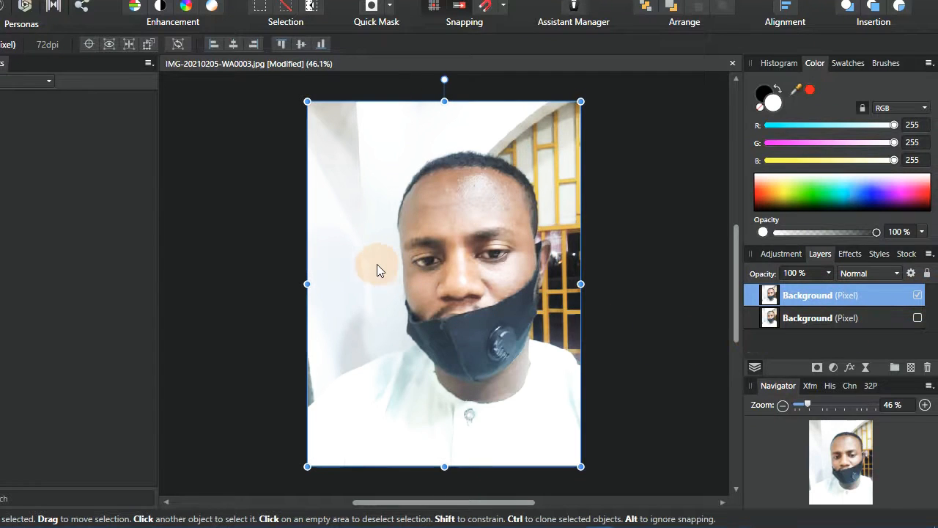
click(251, 215)
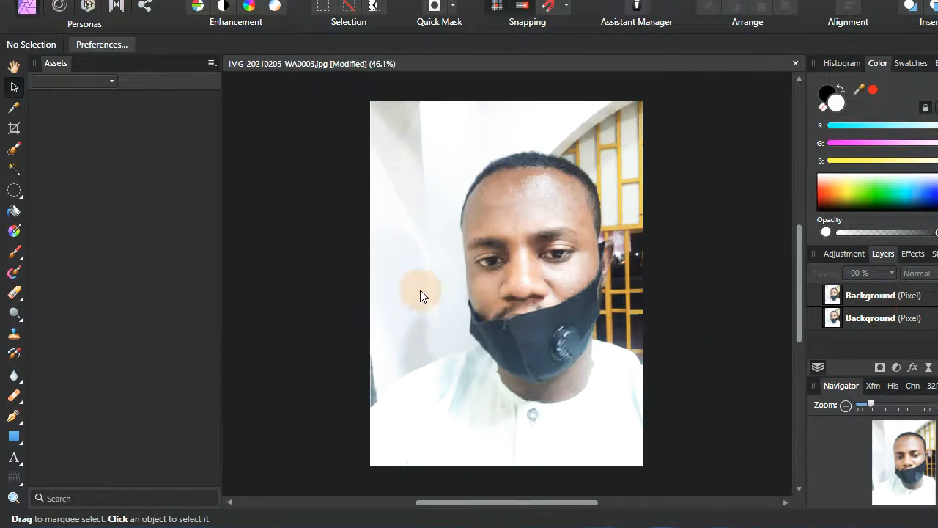
click(14, 438)
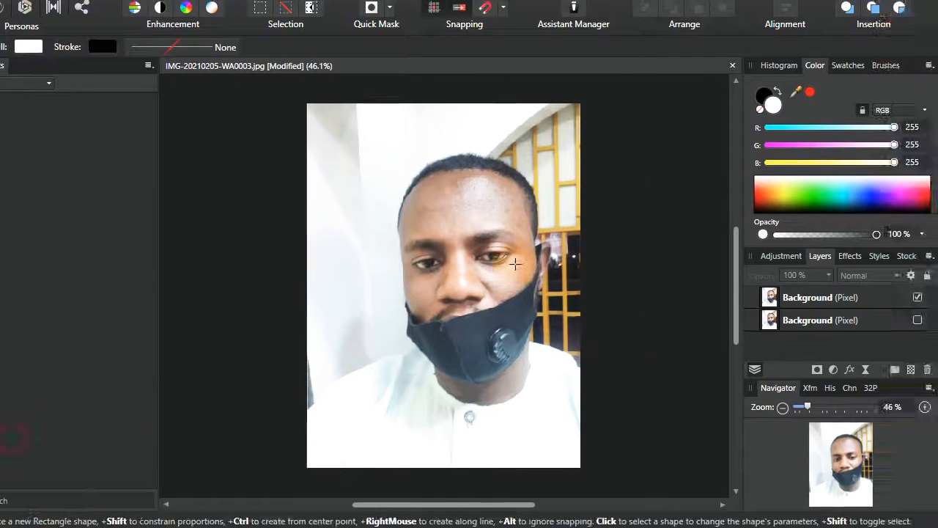
drag(362, 128, 647, 503)
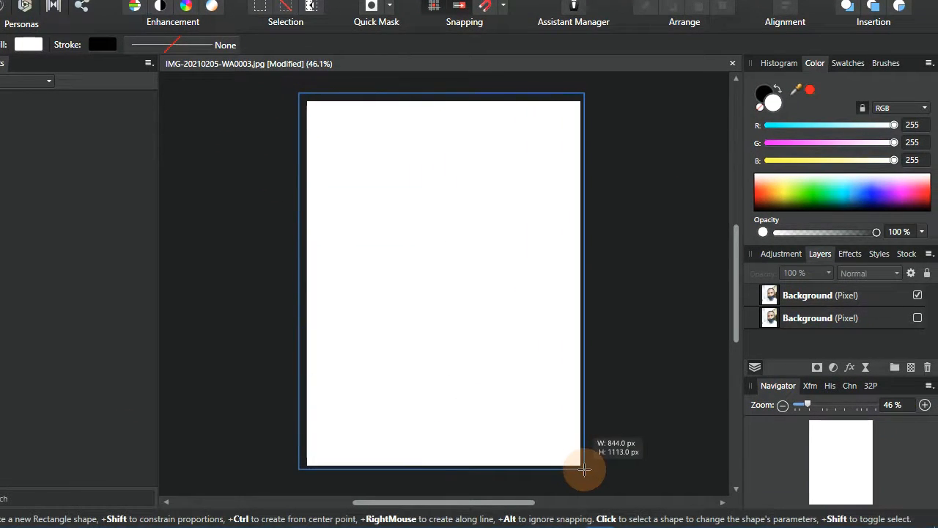
drag(584, 469, 583, 469)
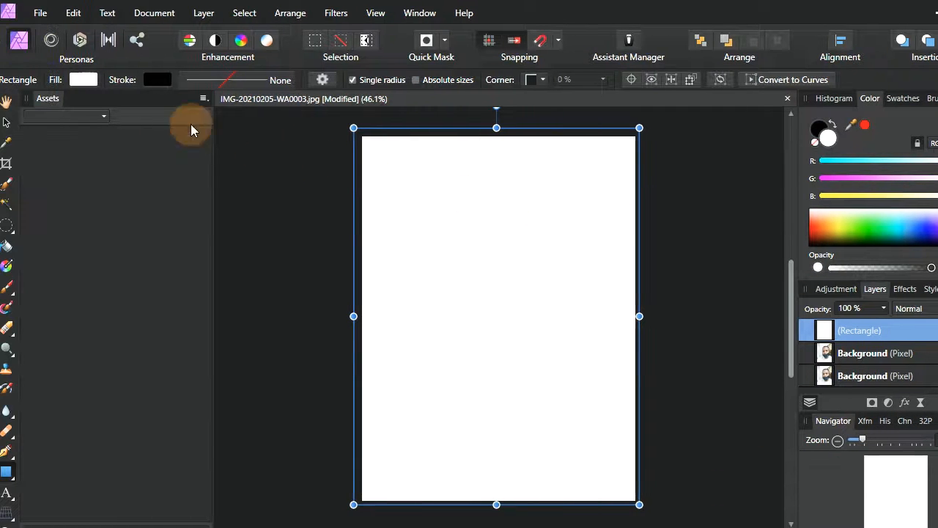
Fill the rectangle with orange (R 255, G 150, B 0), switch to the Move Tool and deselect it.
click(25, 79)
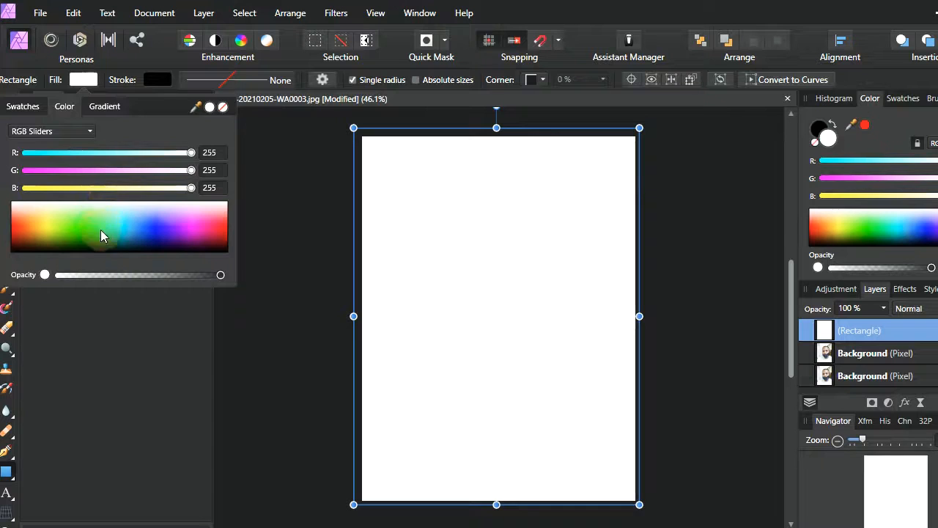
drag(60, 210, 32, 227)
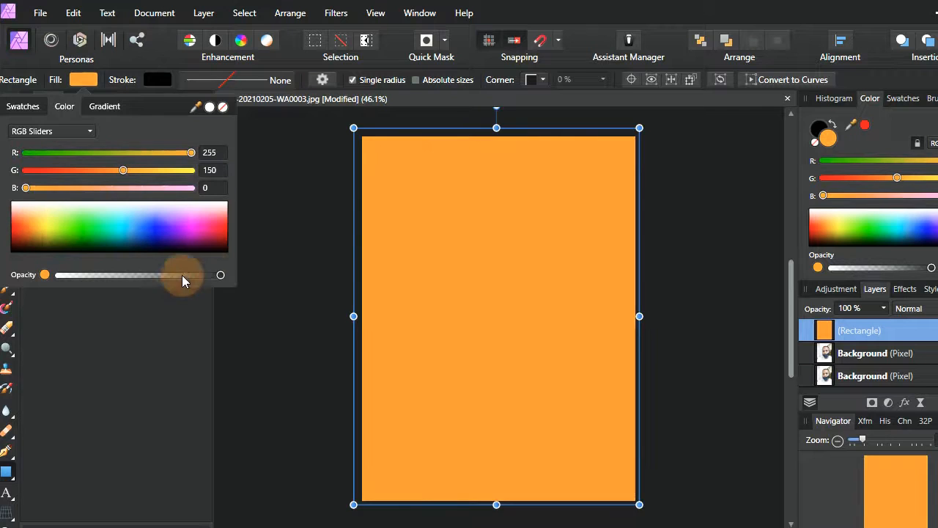
click(13, 107)
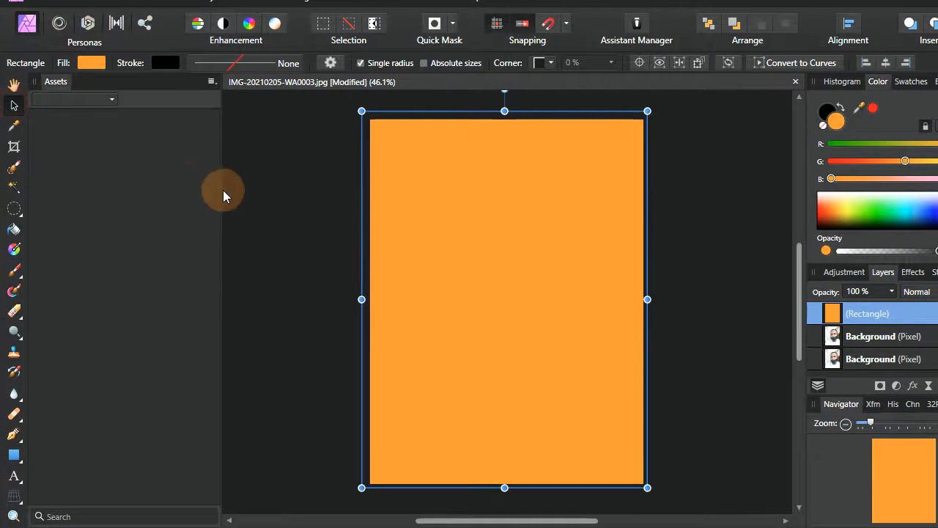
click(310, 237)
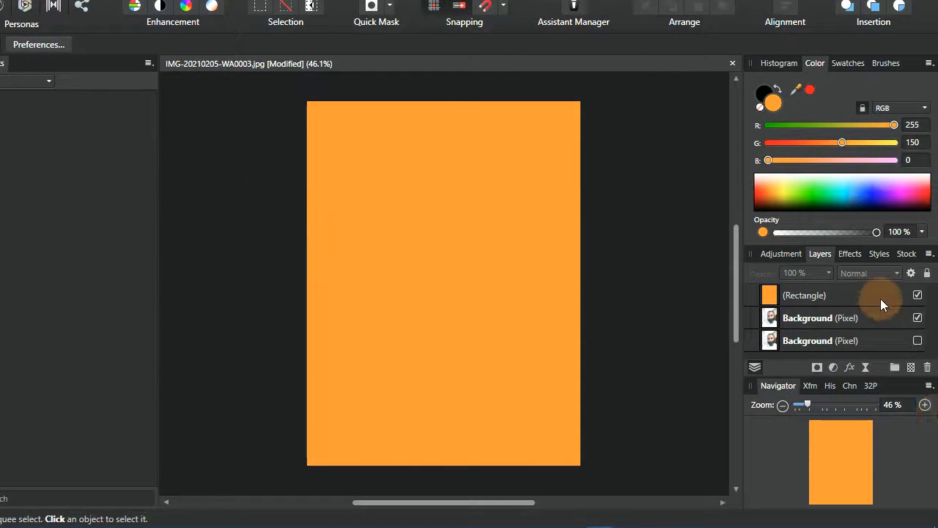
Place the orange rectangle layer between the two Background layers and lock it.
click(879, 296)
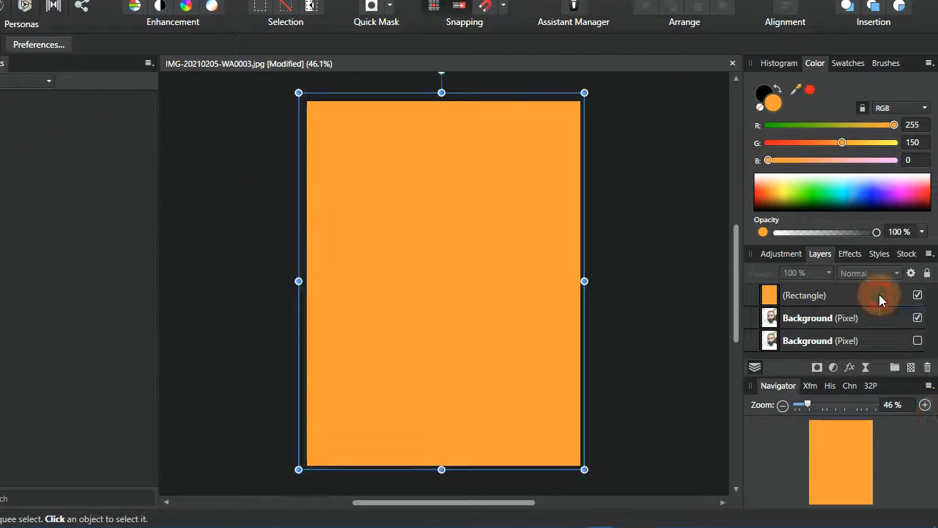
drag(866, 296, 866, 323)
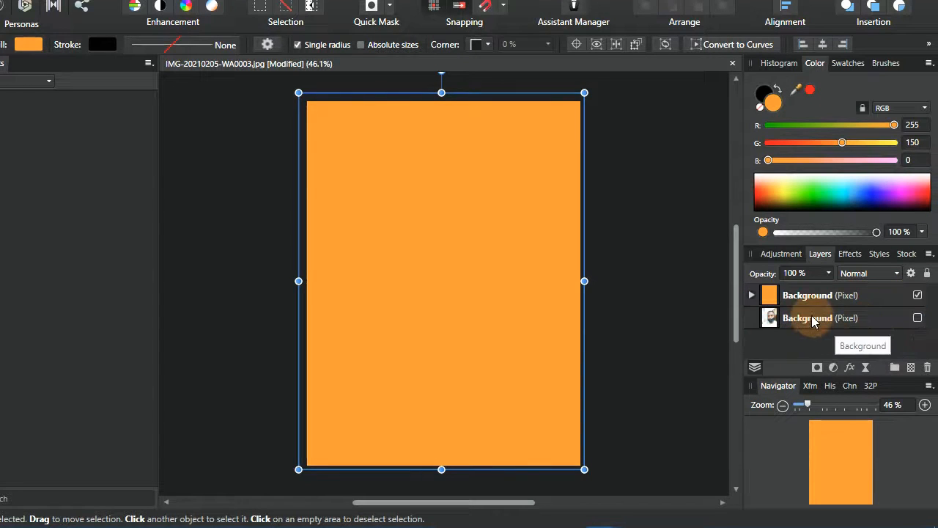
key(ctrl+z)
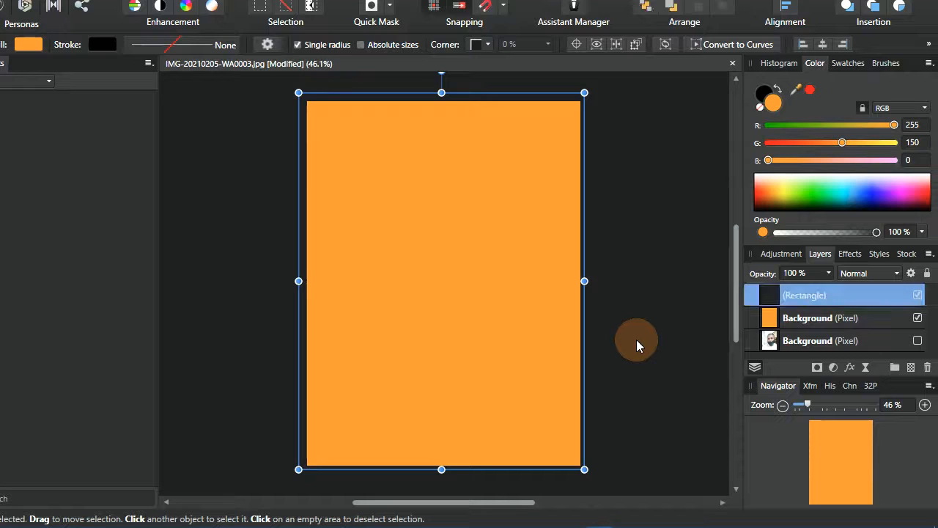
drag(860, 295, 852, 334)
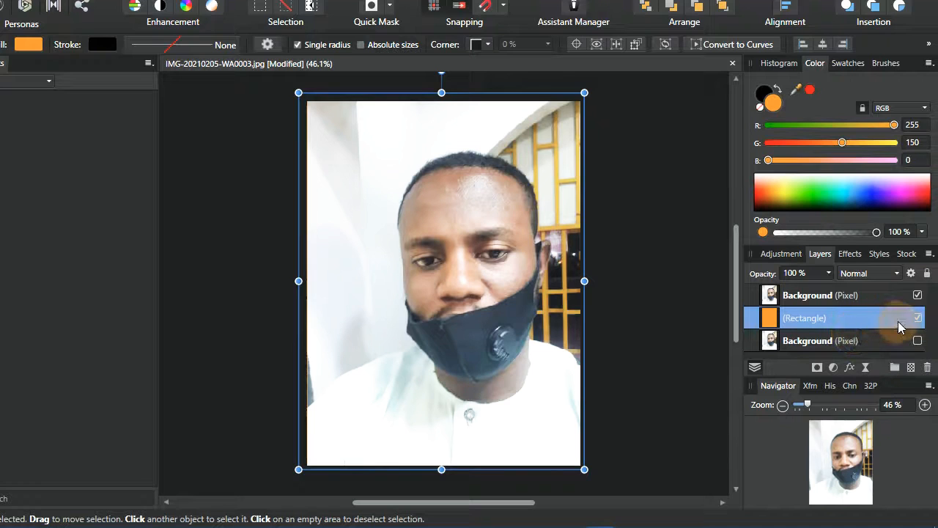
click(927, 275)
click(629, 263)
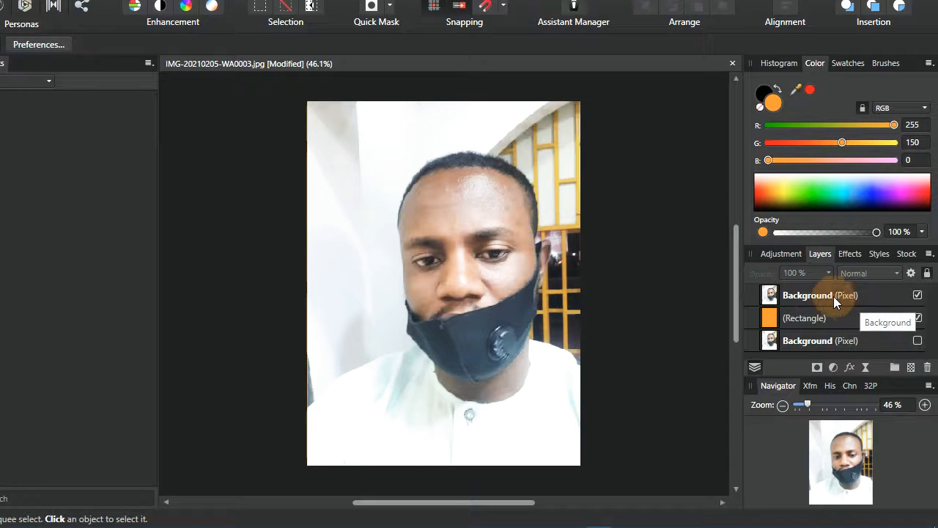
Hide the orange rectangle layer and switch to the Selection Brush Tool with the upper Background layer selected.
click(813, 302)
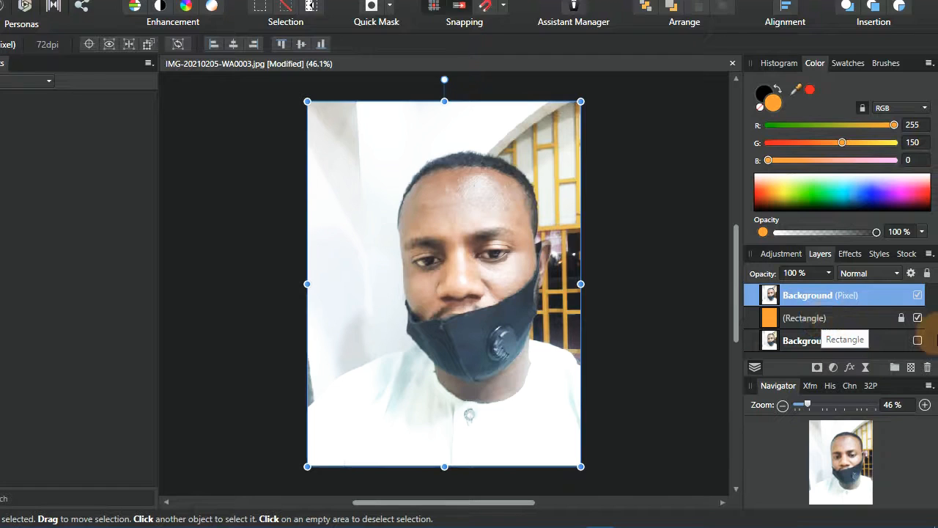
click(918, 318)
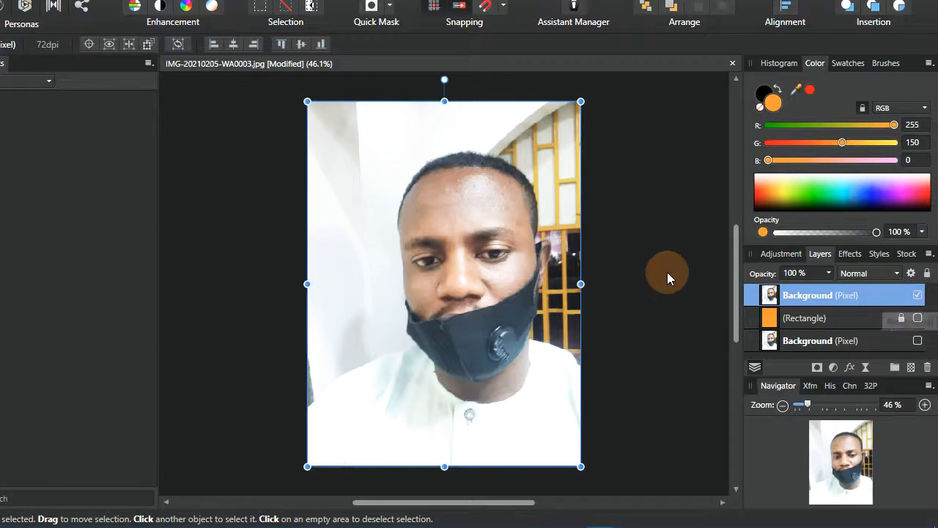
click(686, 257)
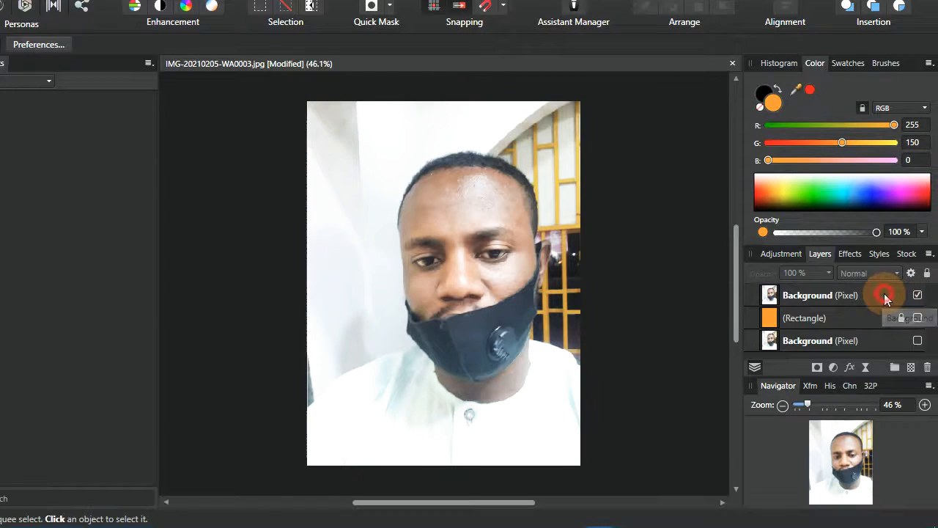
click(853, 294)
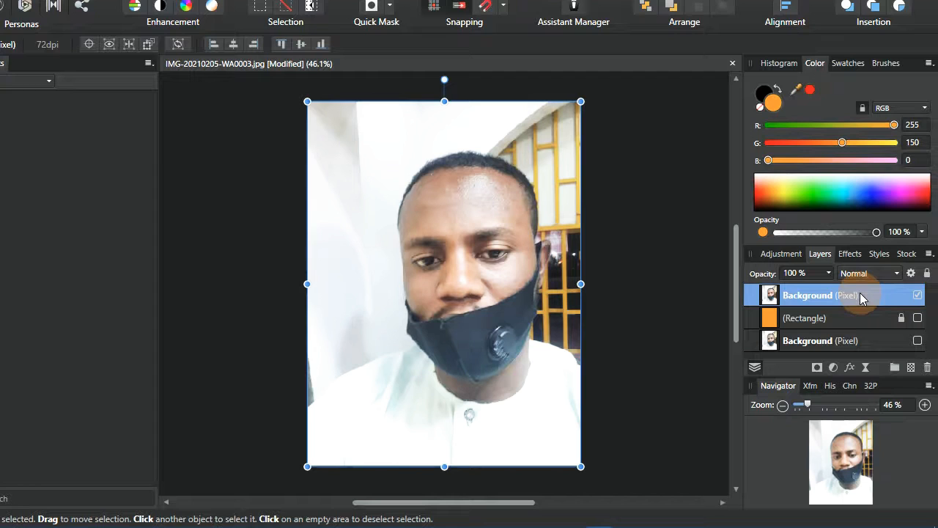
click(859, 318)
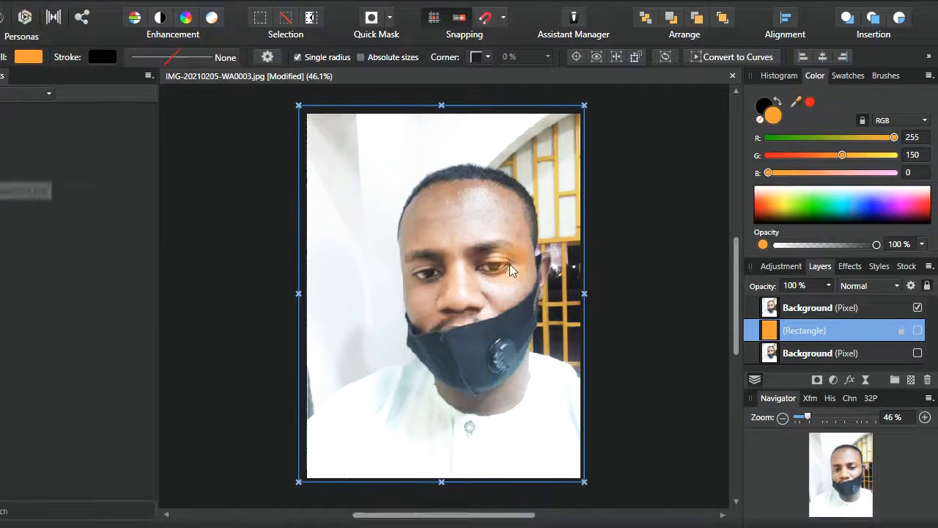
click(859, 330)
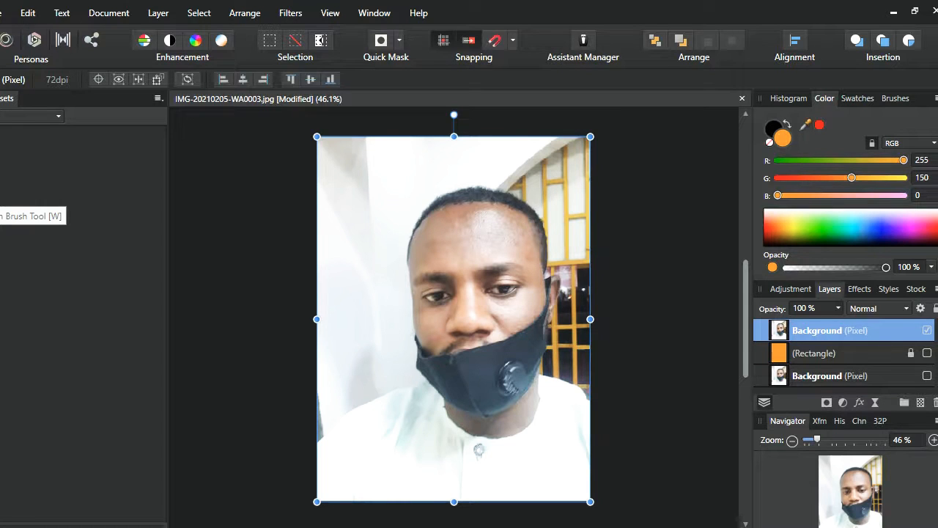
key(w)
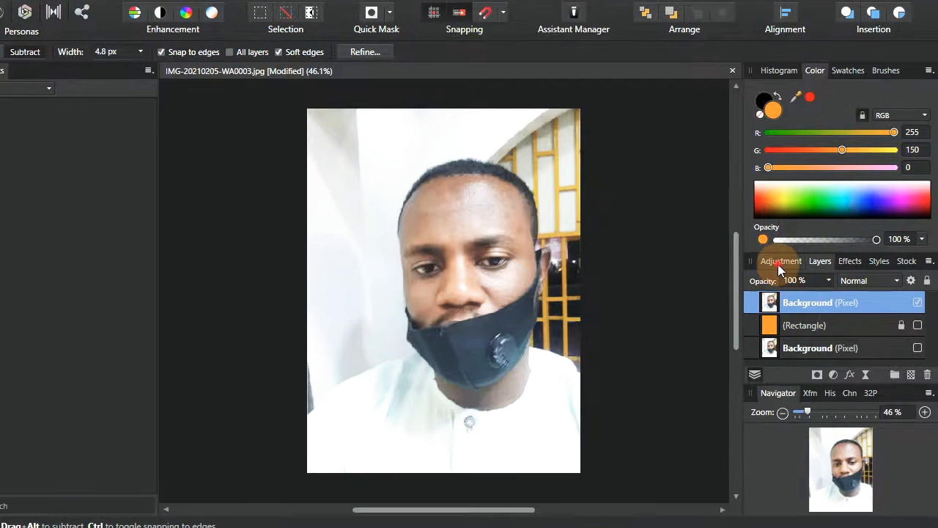
Add a Levels adjustment above the upper Background layer with its Black Level set to 27 %.
click(788, 291)
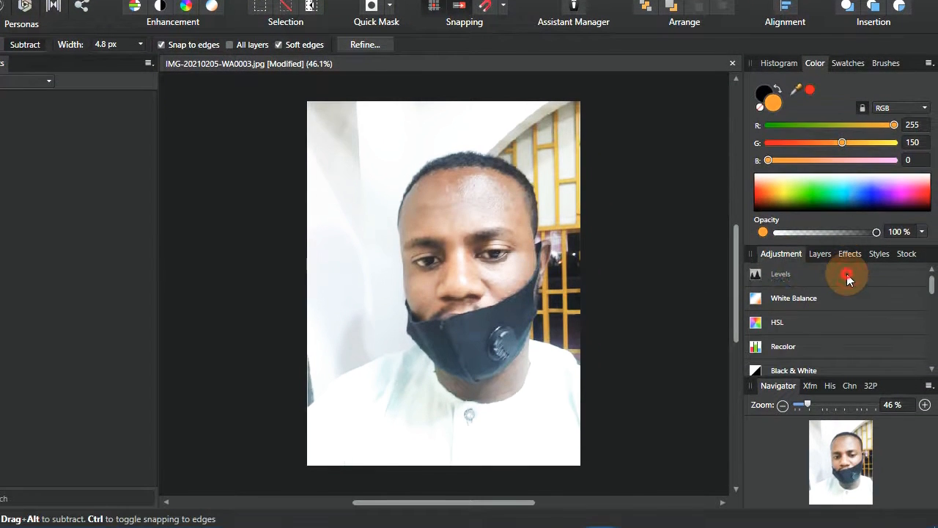
click(848, 280)
drag(605, 307, 682, 326)
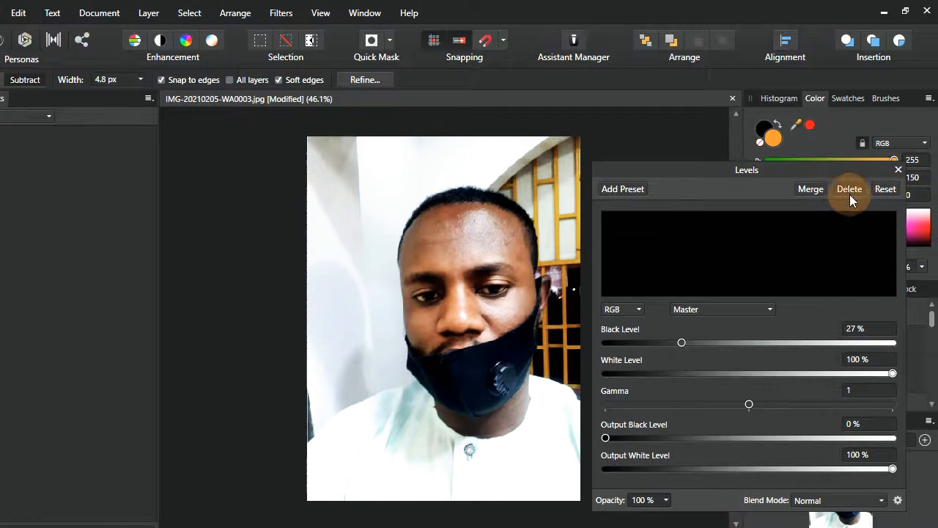
click(897, 169)
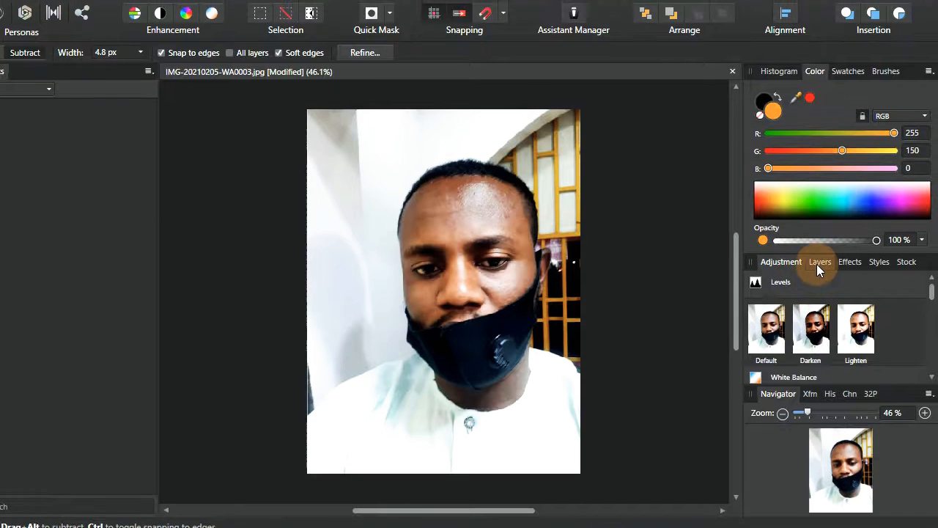
Compare the photo with and without the Levels adjustment by toggling that layer's visibility.
click(818, 255)
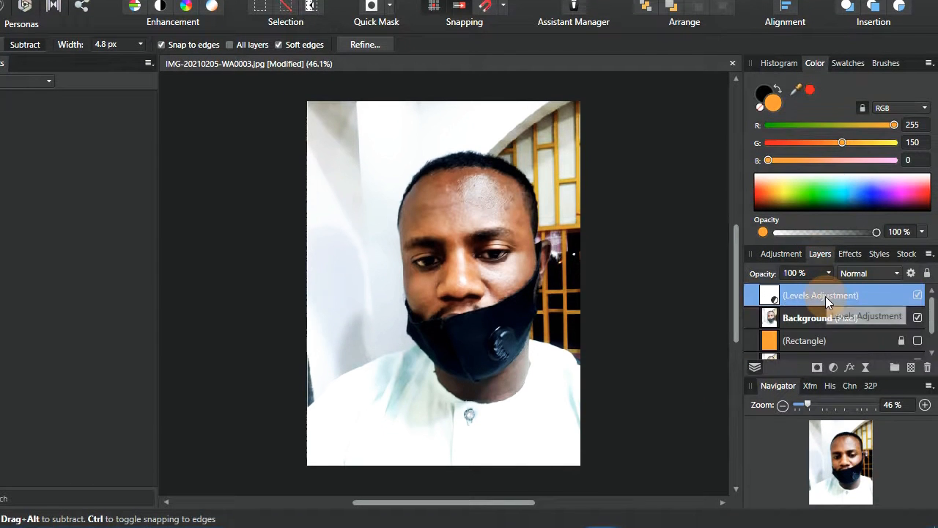
click(862, 322)
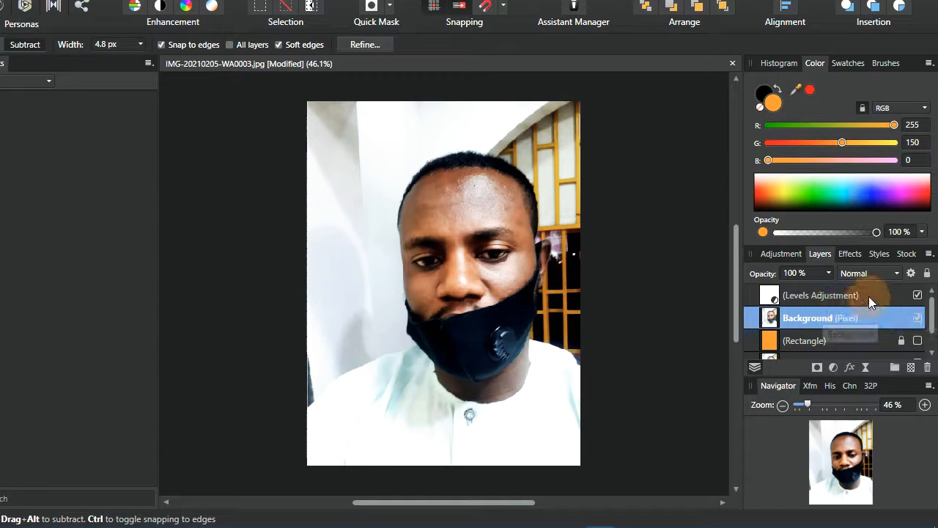
click(869, 295)
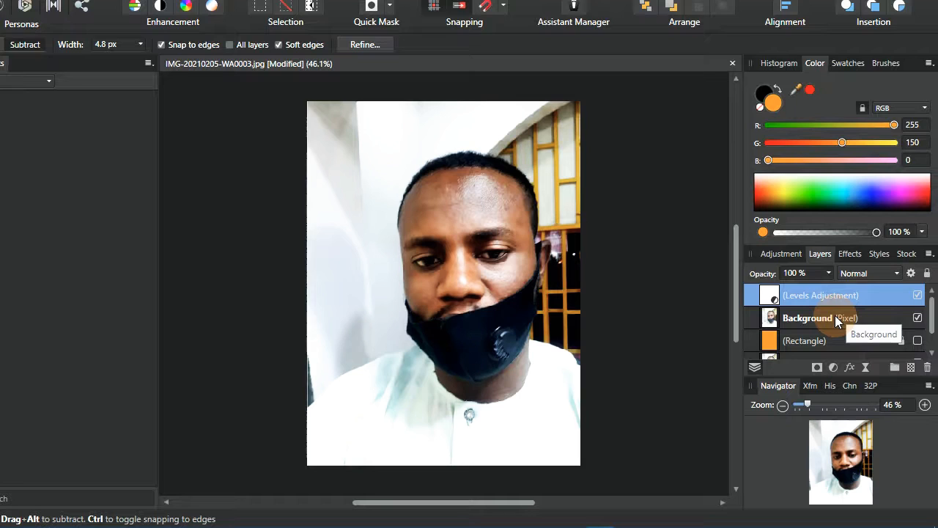
click(917, 295)
click(918, 296)
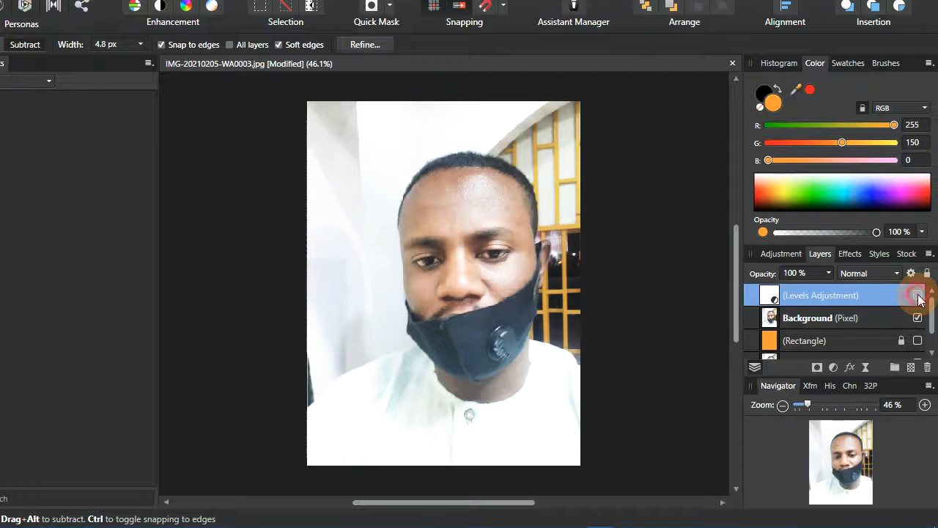
click(917, 295)
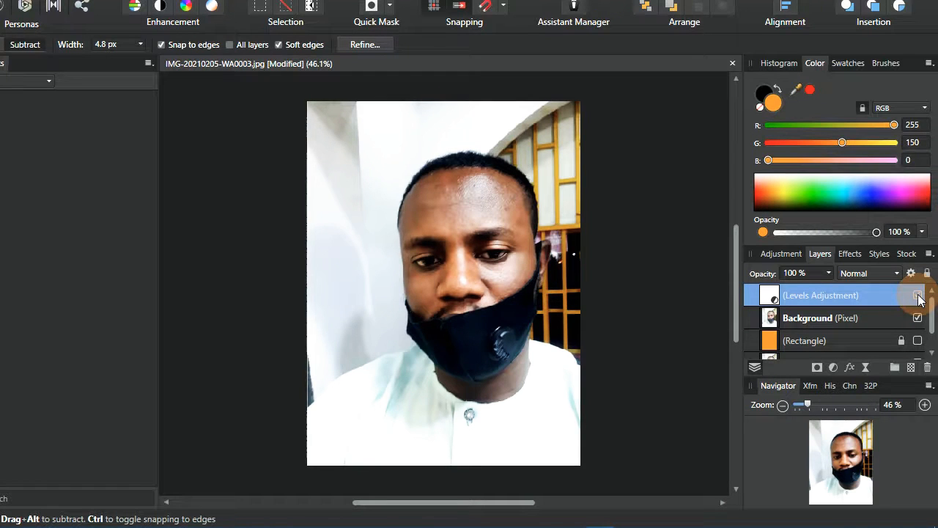
click(917, 296)
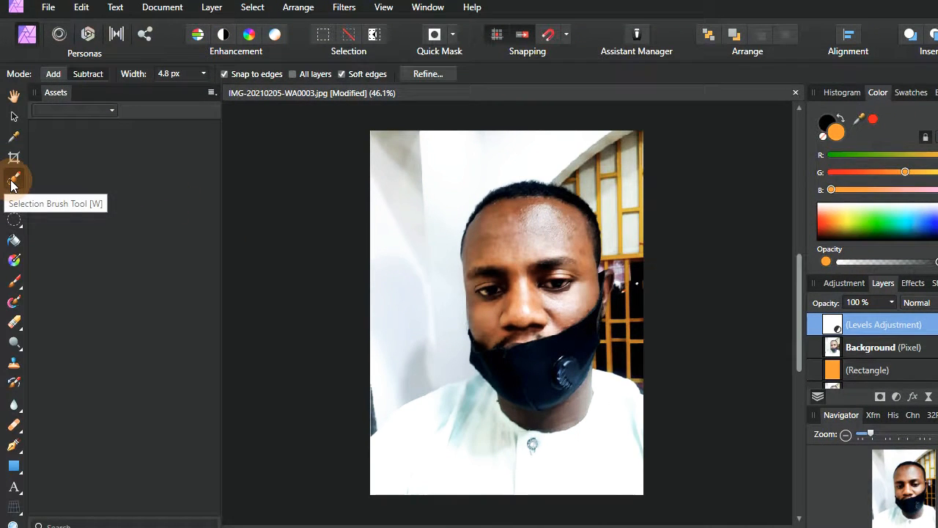
Activate the Selection Brush Tool and enlarge its brush width to 132.4 px.
click(11, 185)
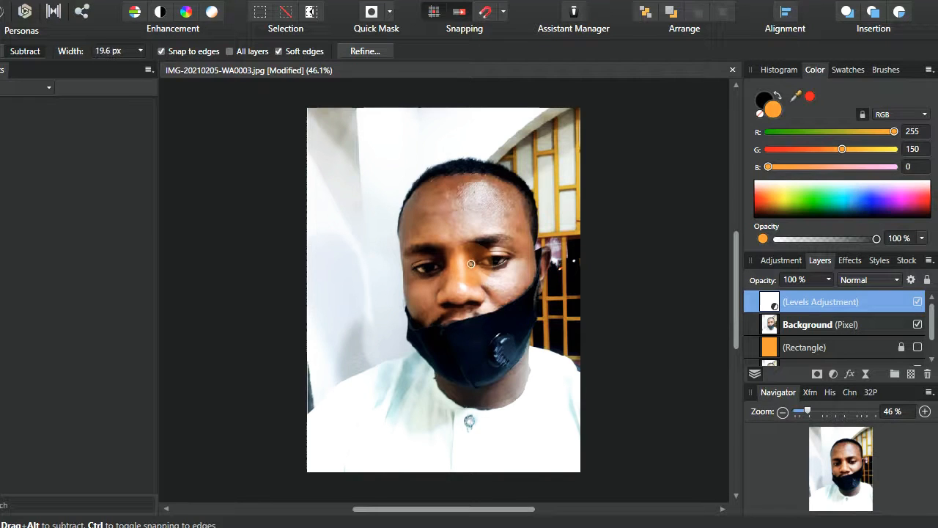
key(bracketright)
key(bracketright)
key(bracketright)
key(bracketright)
key(bracketright)
key(bracketright)
key(bracketright)
key(bracketright)
key(bracketright)
key(bracketright)
key(bracketright)
key(bracketright)
key(bracketright)
key(bracketright)
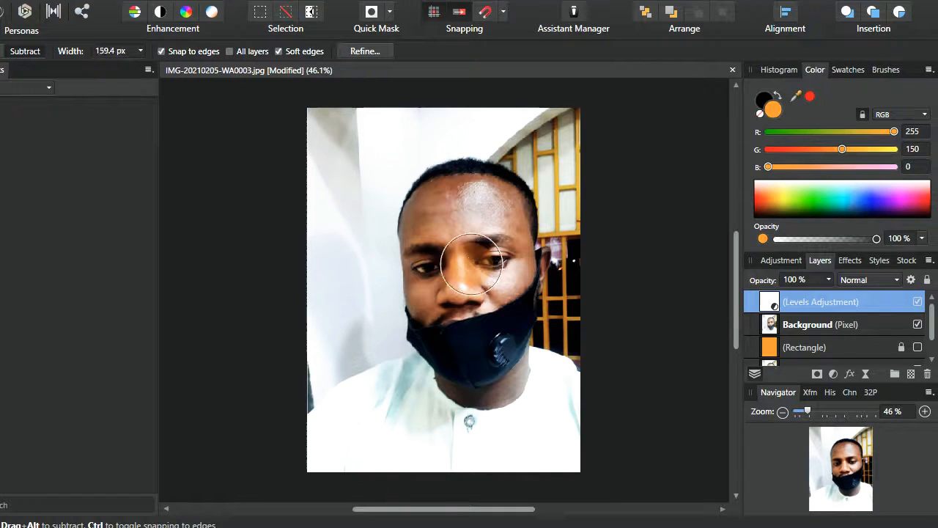
key(bracketleft)
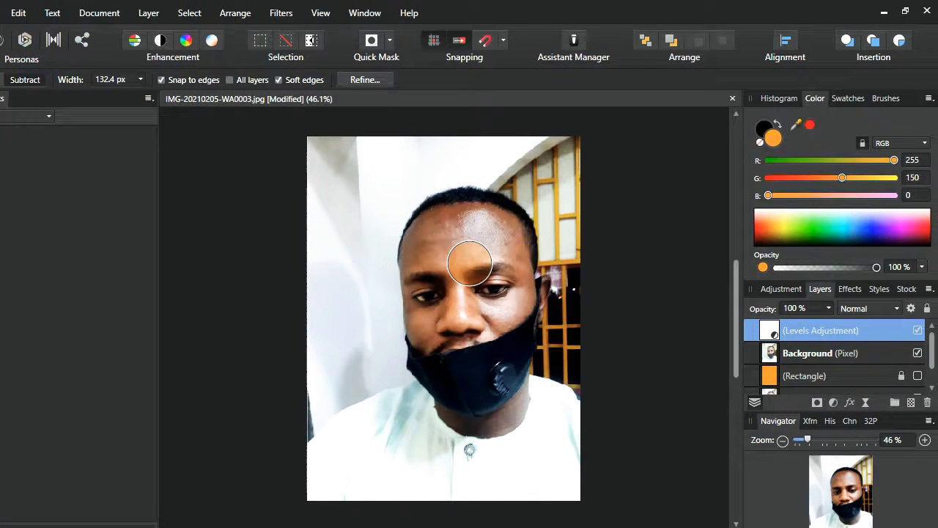
Try the Selection Brush on a strip from the forehead down to the shirt's lower edge and clear the selection.
drag(469, 262, 464, 216)
mouse_move(471, 264)
mouse_down()
mouse_move(503, 471)
mouse_move(517, 419)
mouse_up()
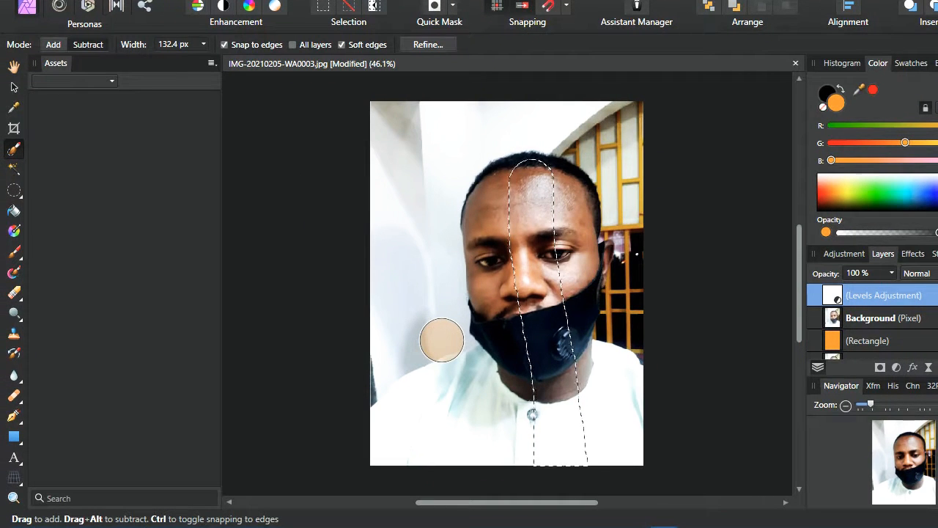
key(ctrl+d)
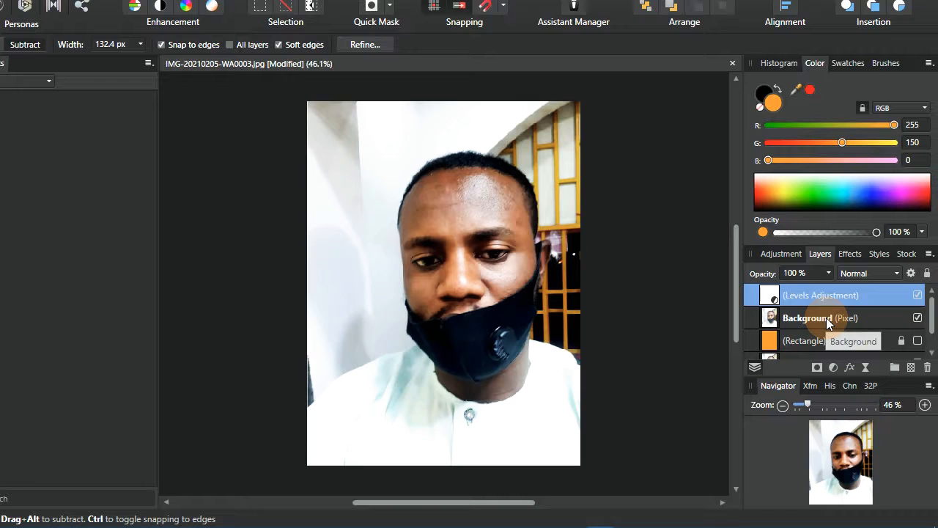
Make the upper Background layer active and brush a selection over the man's head, mask and whole shirt at 132.4 px width.
click(891, 320)
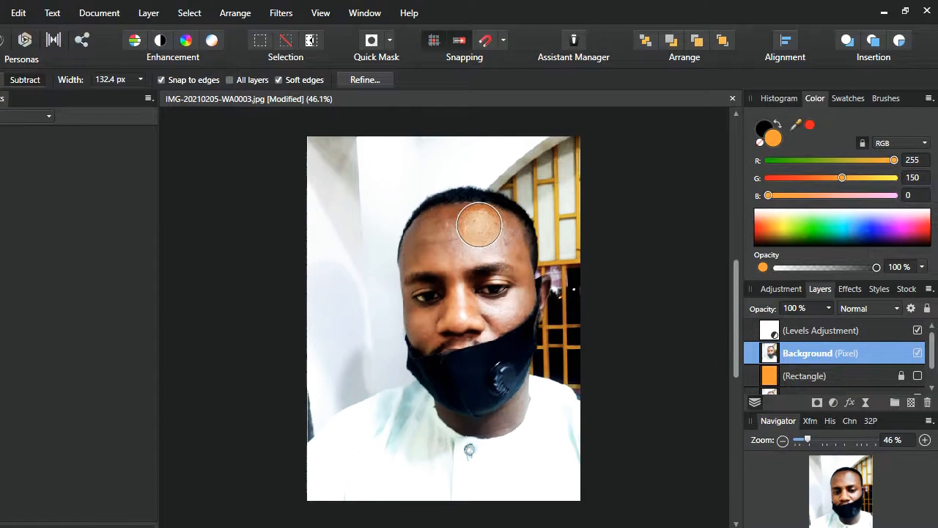
mouse_move(478, 225)
mouse_down()
mouse_move(505, 308)
mouse_move(499, 377)
mouse_move(526, 472)
mouse_up()
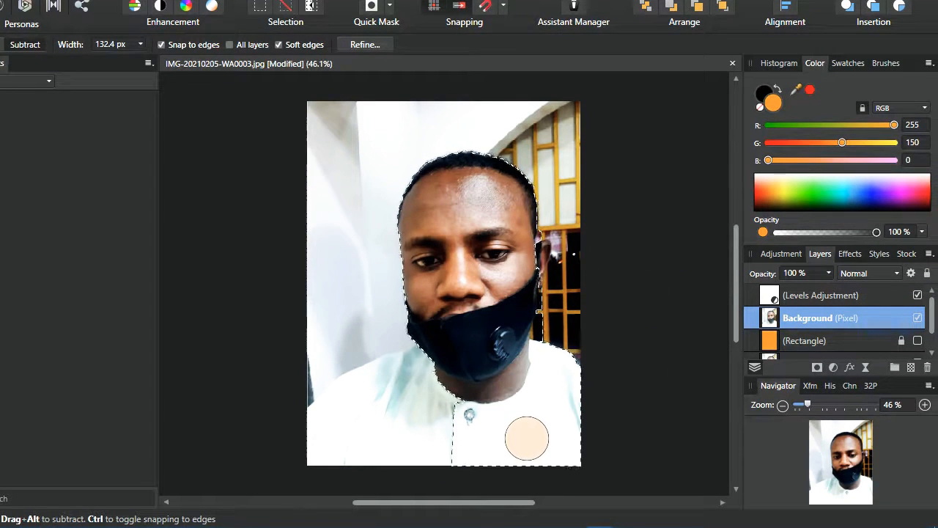
mouse_move(526, 437)
mouse_down()
mouse_move(472, 360)
mouse_move(469, 446)
mouse_move(469, 393)
mouse_move(393, 444)
mouse_up()
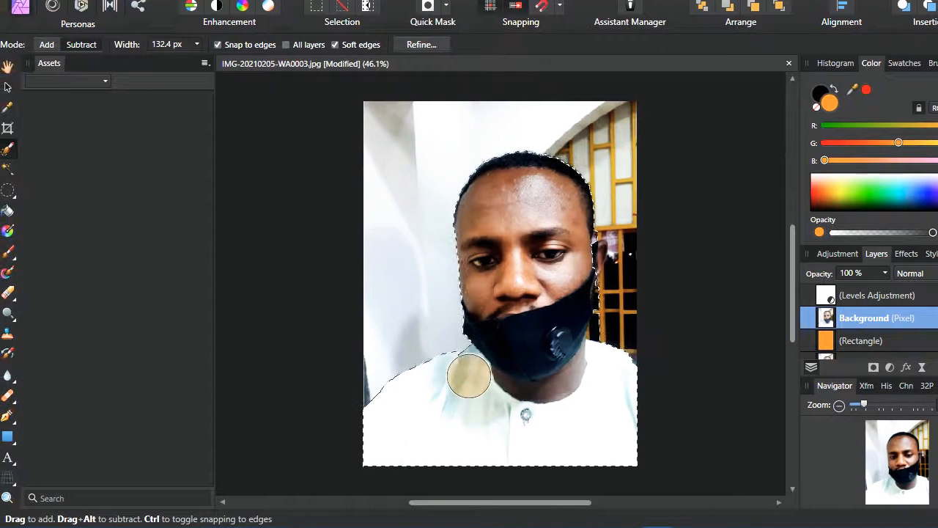
click(467, 374)
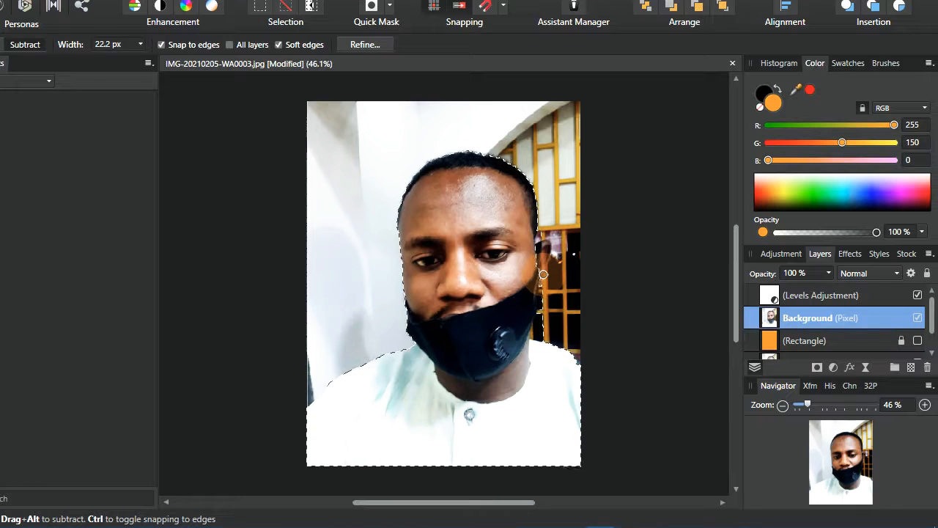
Add the man's ear beside the mask strap to the selection with a 22.2 px brush.
scroll(543, 274, up, 5)
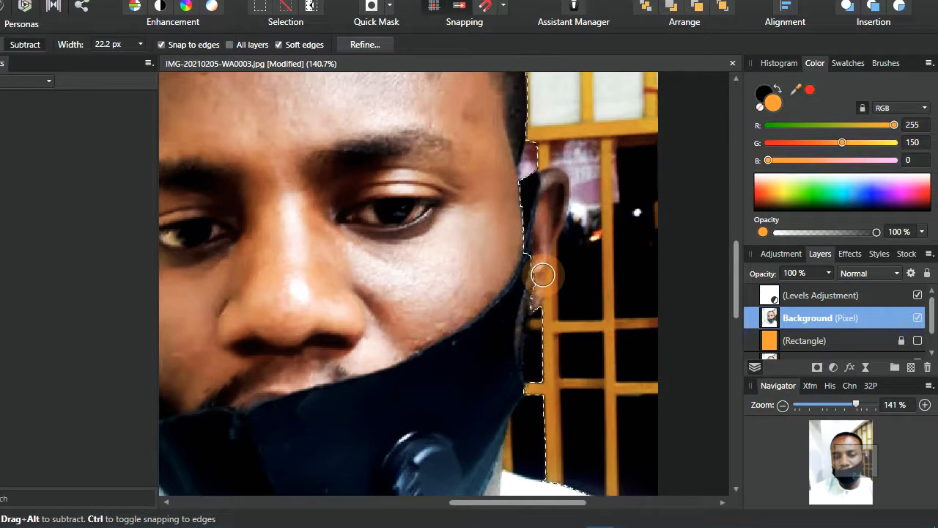
scroll(543, 274, down, 3)
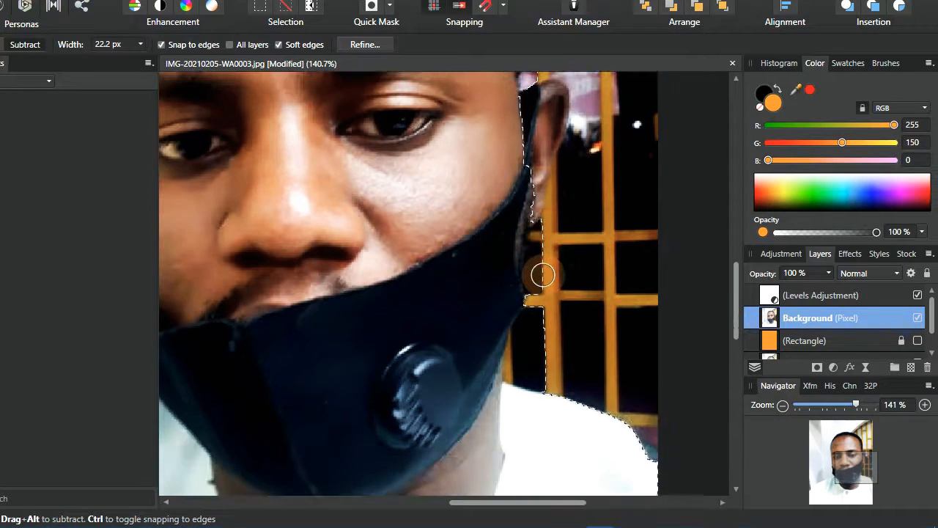
scroll(543, 274, up, 1)
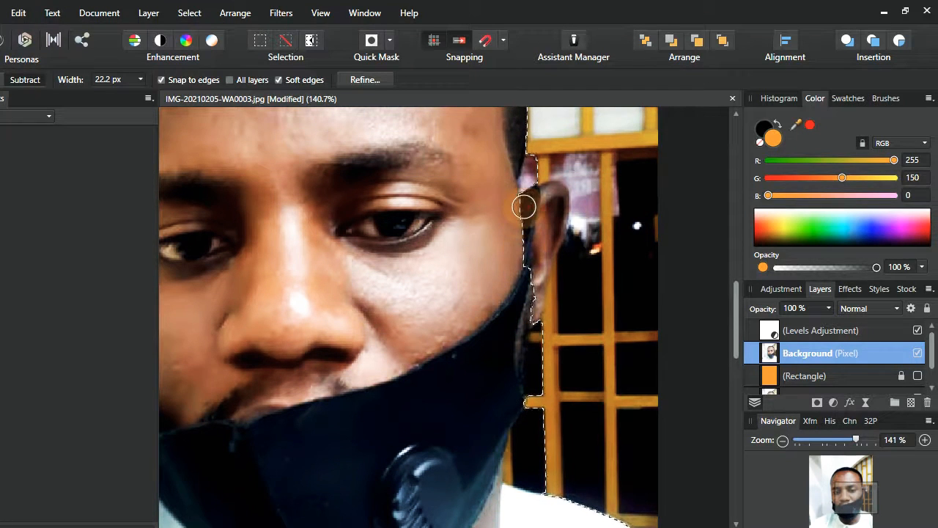
drag(523, 174, 528, 258)
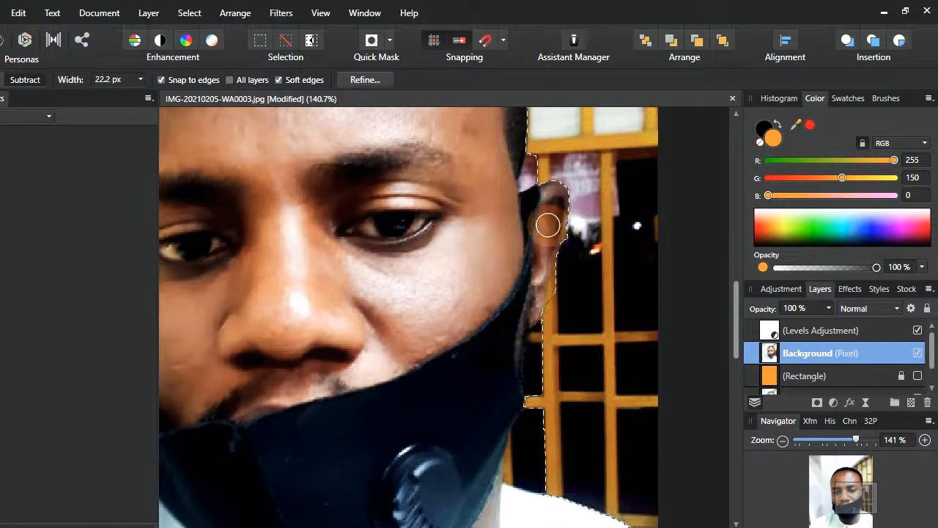
Subtract the window background between the ear, the mask's outer edge and the shoulder from the selection.
scroll(546, 299, down, 3)
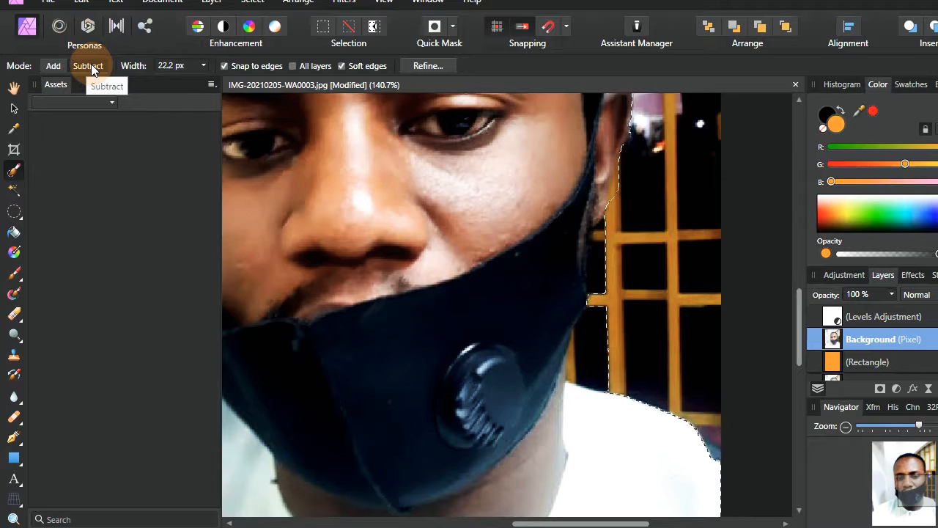
click(90, 66)
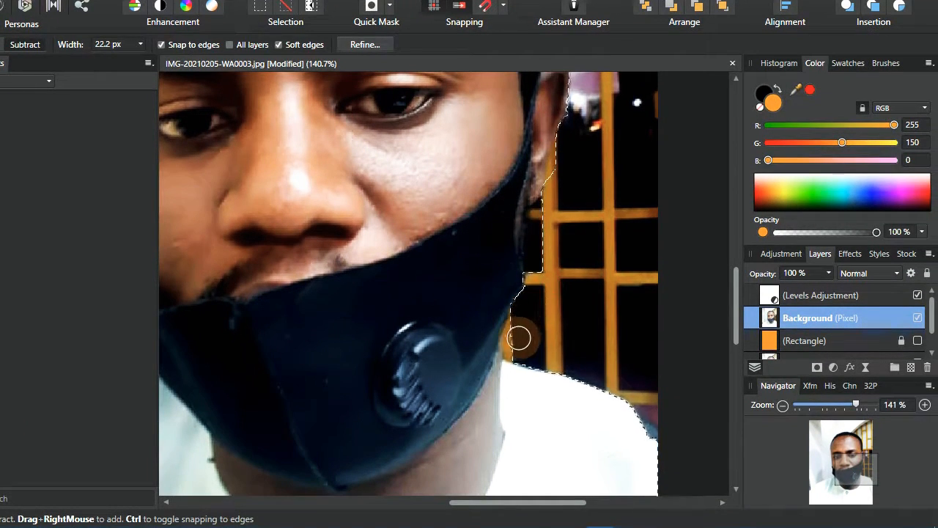
drag(517, 341, 516, 348)
drag(552, 209, 542, 242)
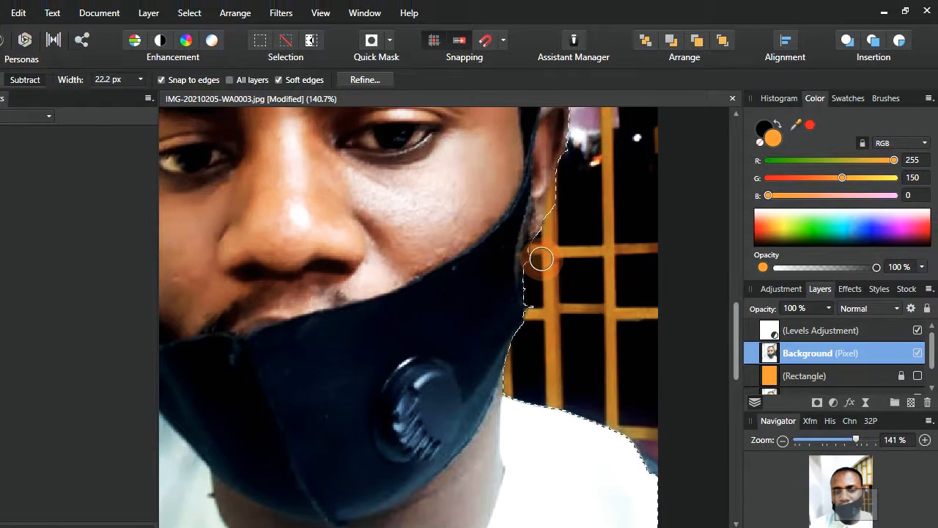
drag(538, 260, 542, 269)
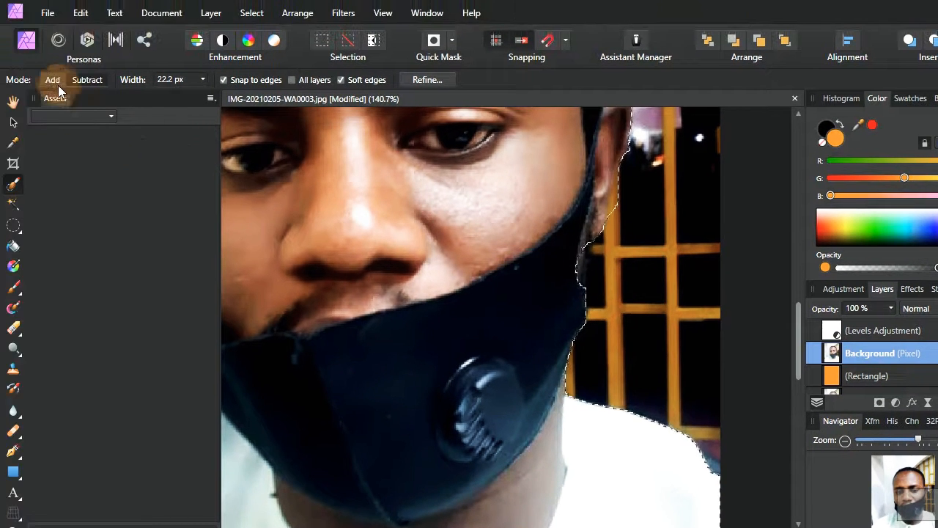
Add the mask's edge below the ear back and subtract the background gap between temple and ear with a 13.6 px brush.
click(0, 45)
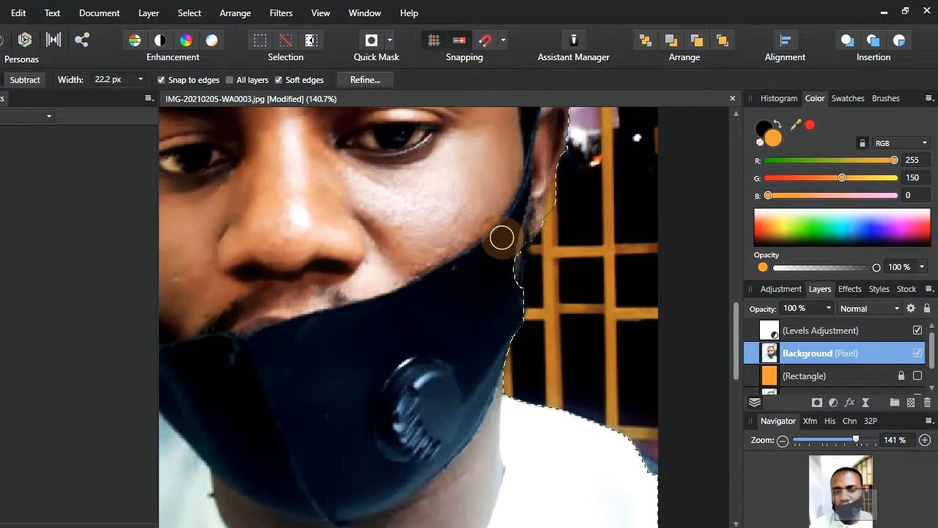
drag(503, 205, 504, 228)
scroll(540, 239, up, 5)
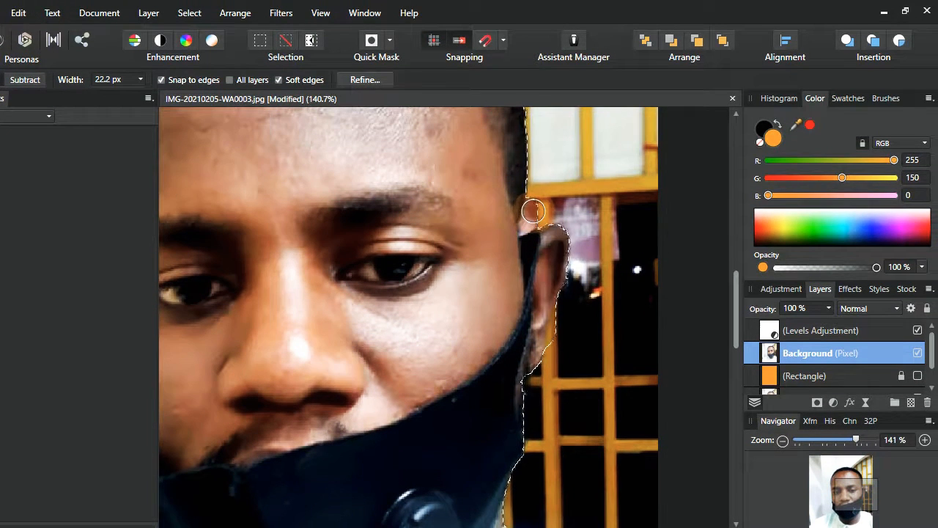
click(572, 263)
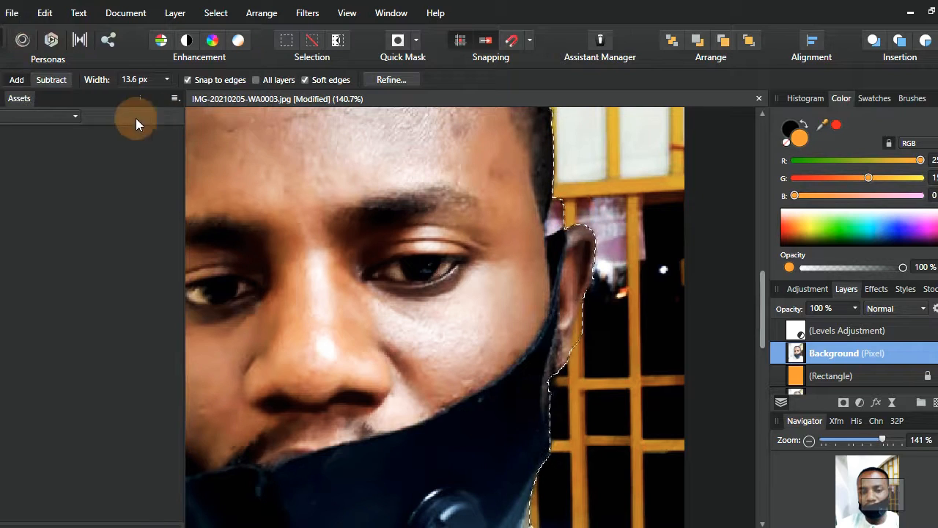
click(26, 80)
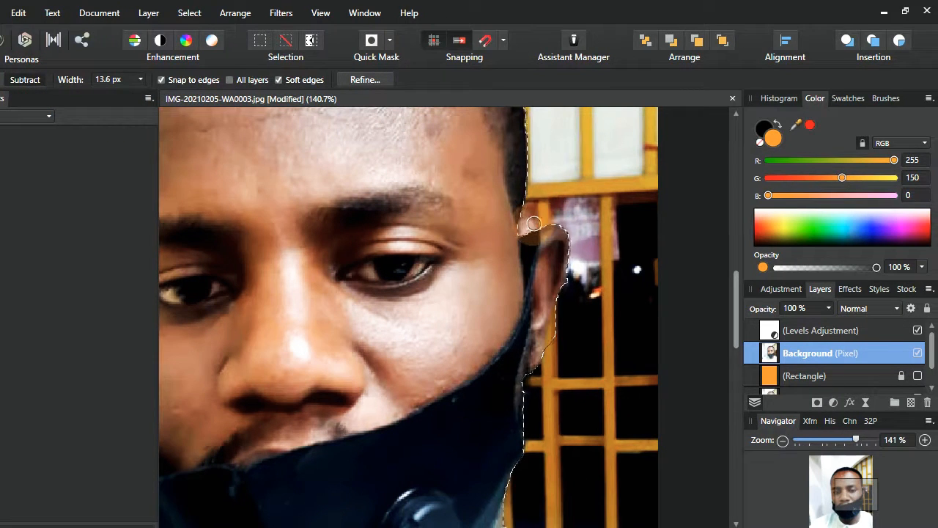
Check the selection outline around the head and mask, and add the hair along the top of the head to the selection.
scroll(506, 234, up, 5)
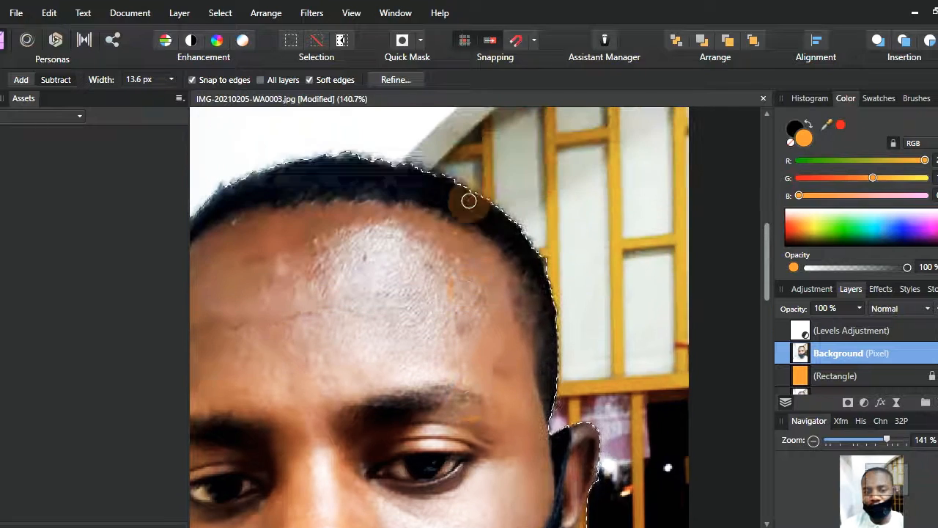
scroll(519, 289, left, 4)
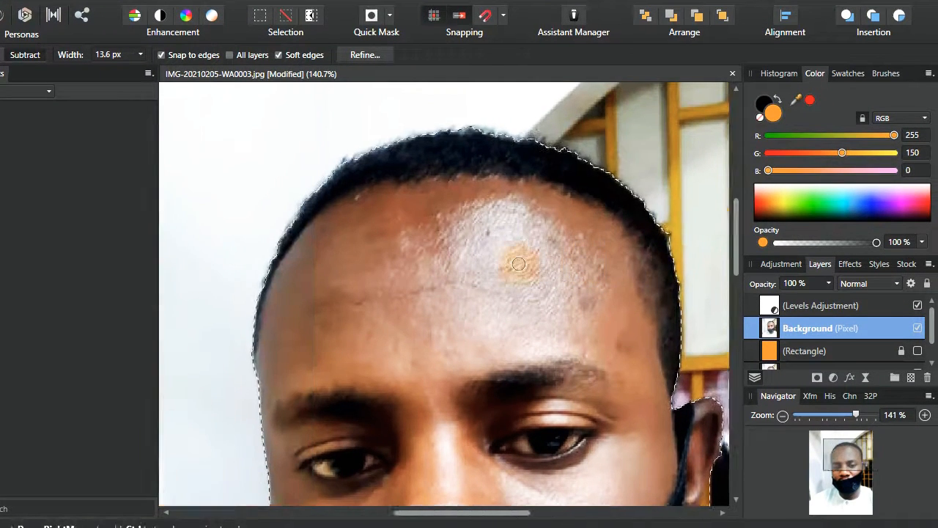
scroll(519, 289, down, 3)
scroll(518, 263, down, 7)
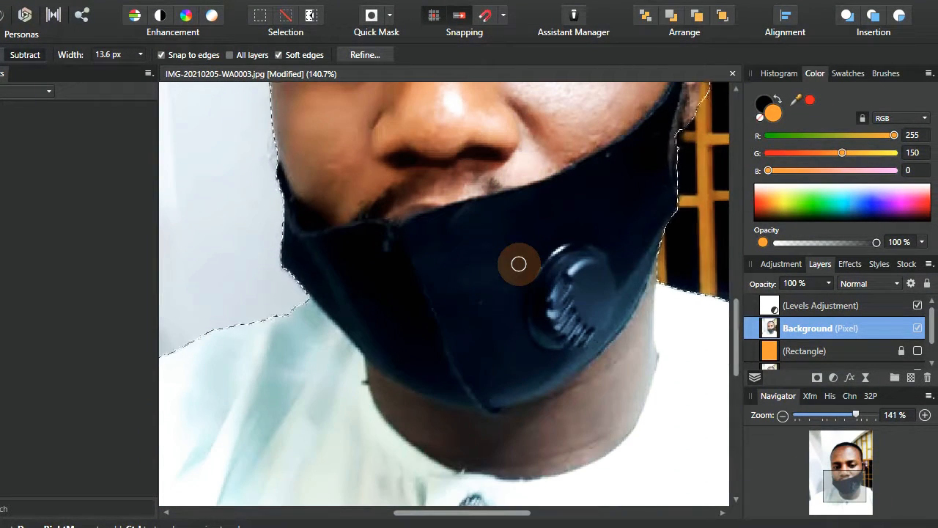
scroll(518, 263, down, 5)
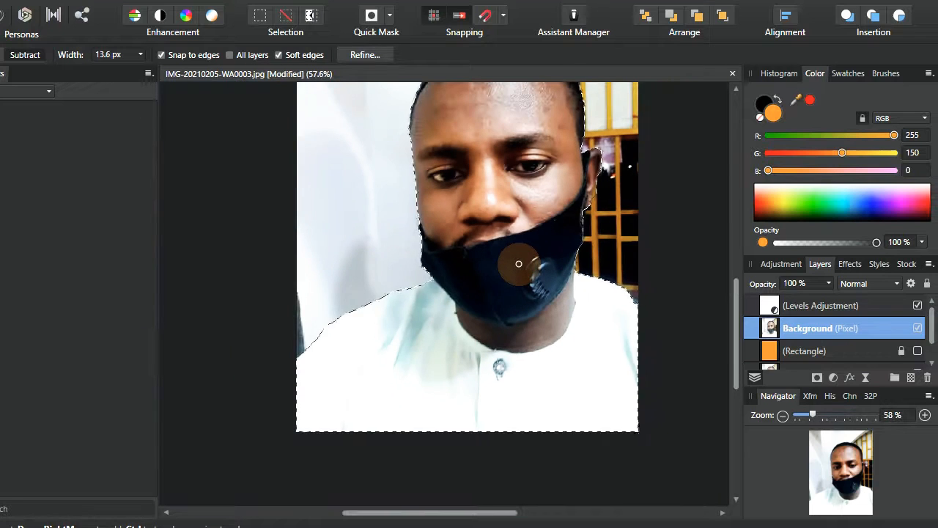
scroll(518, 263, up, 3)
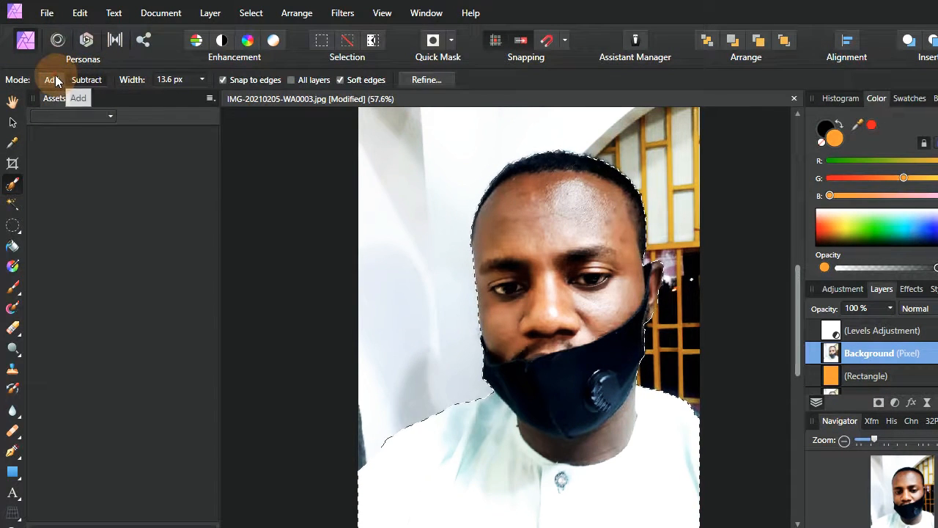
click(57, 79)
drag(562, 159, 576, 165)
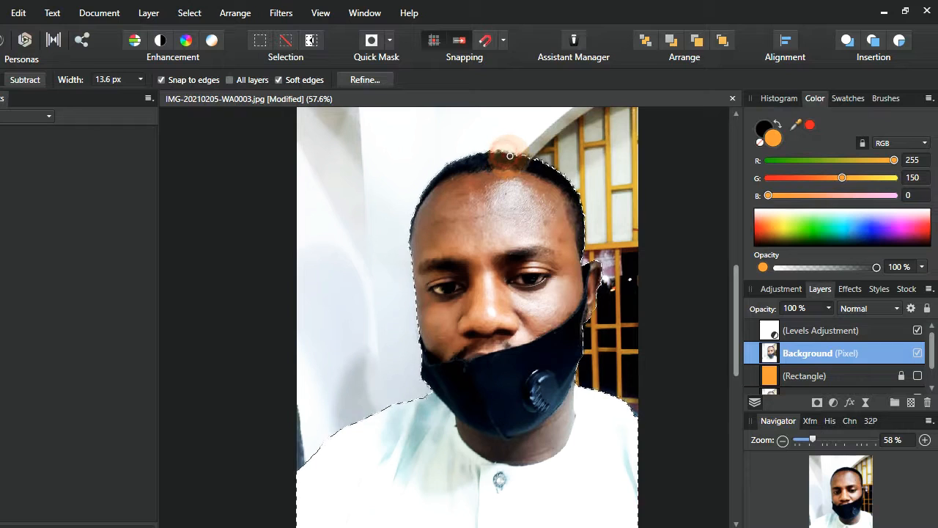
drag(532, 165, 463, 159)
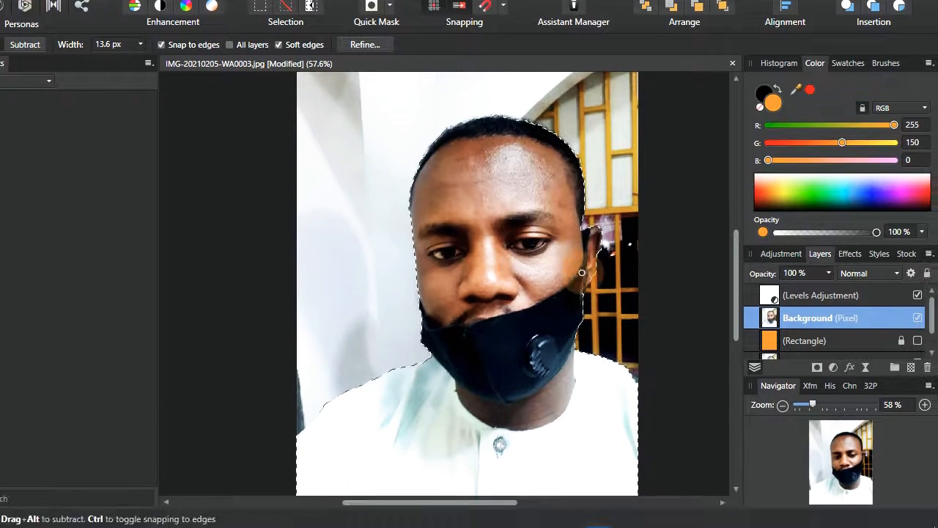
Open the Refine Selection settings for the man's selection.
scroll(580, 376, down, 3)
scroll(574, 342, up, 2)
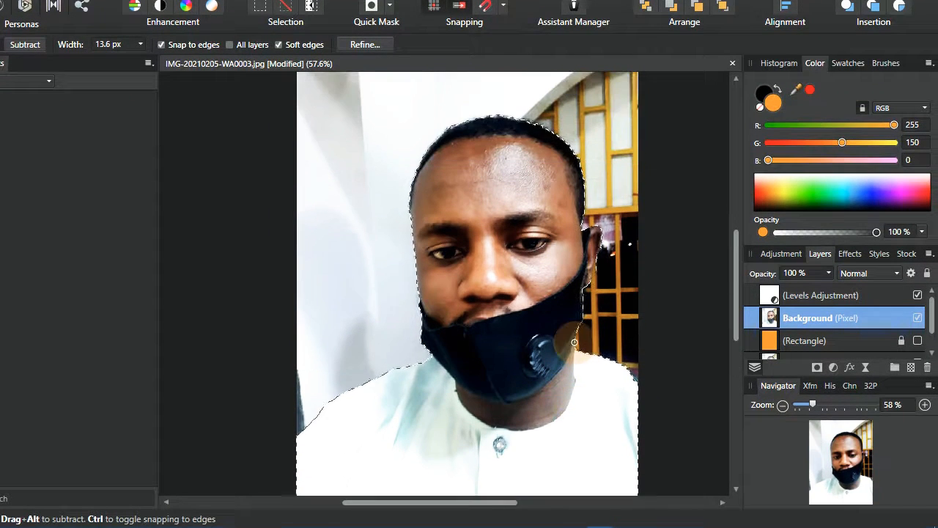
scroll(575, 342, down, 1)
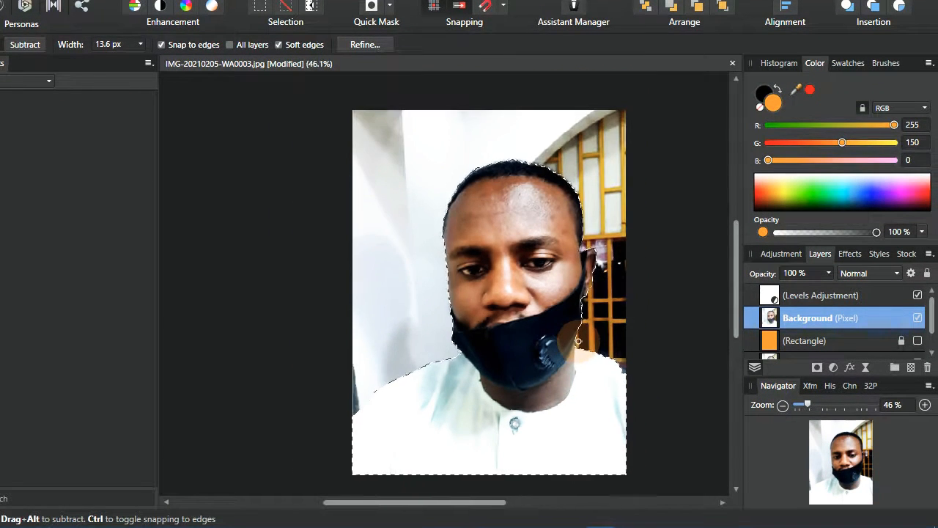
scroll(577, 342, right, 2)
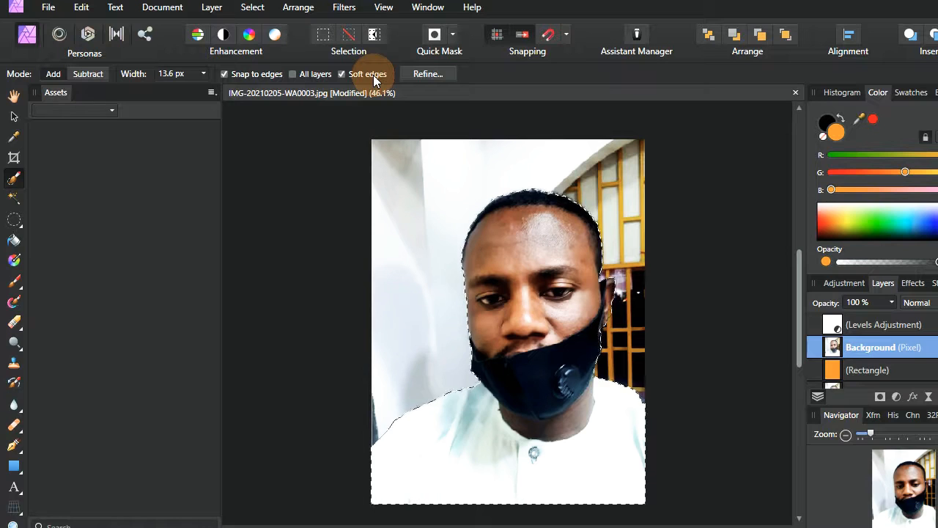
click(429, 74)
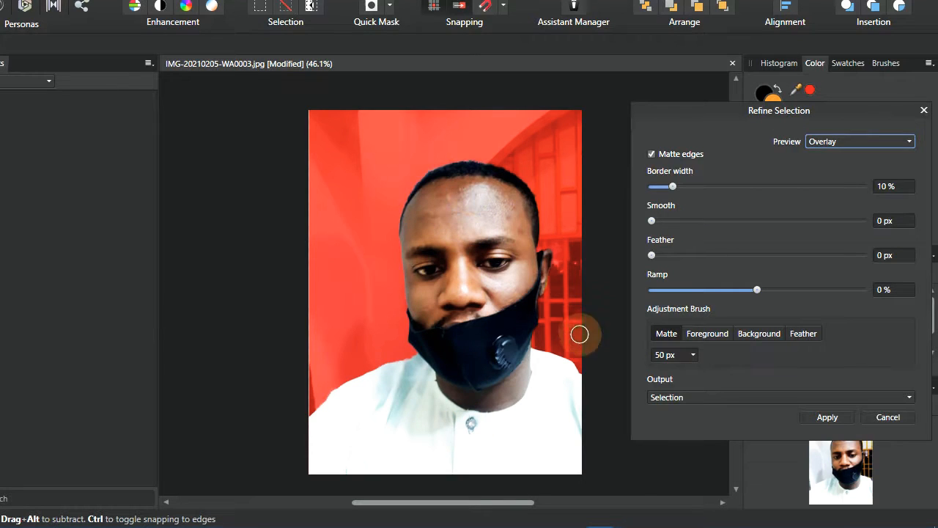
Compare the Black matte and Transparent previews of the refined selection and return to the Overlay preview.
click(850, 141)
click(834, 172)
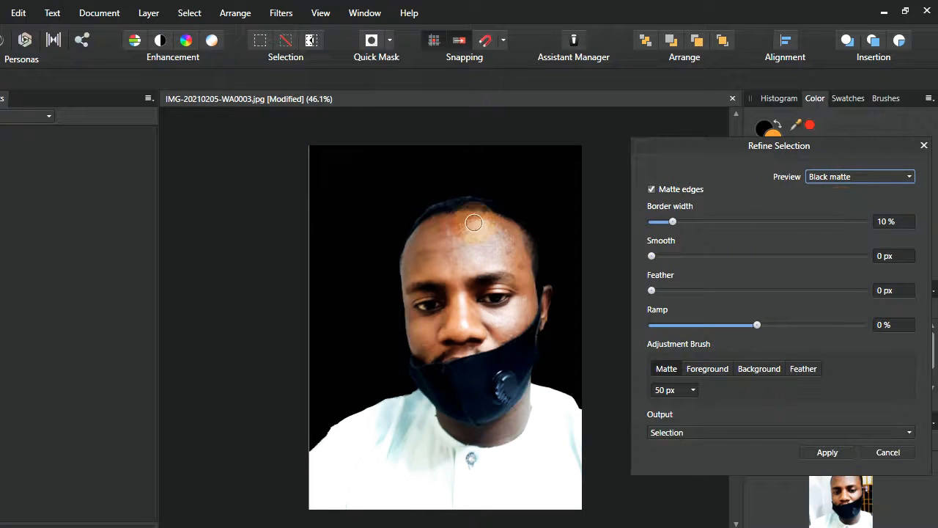
click(877, 179)
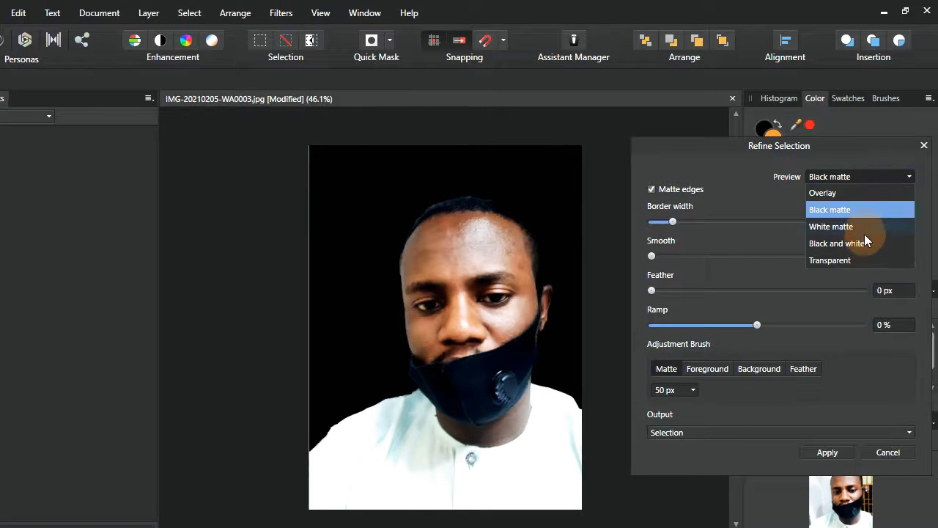
click(861, 261)
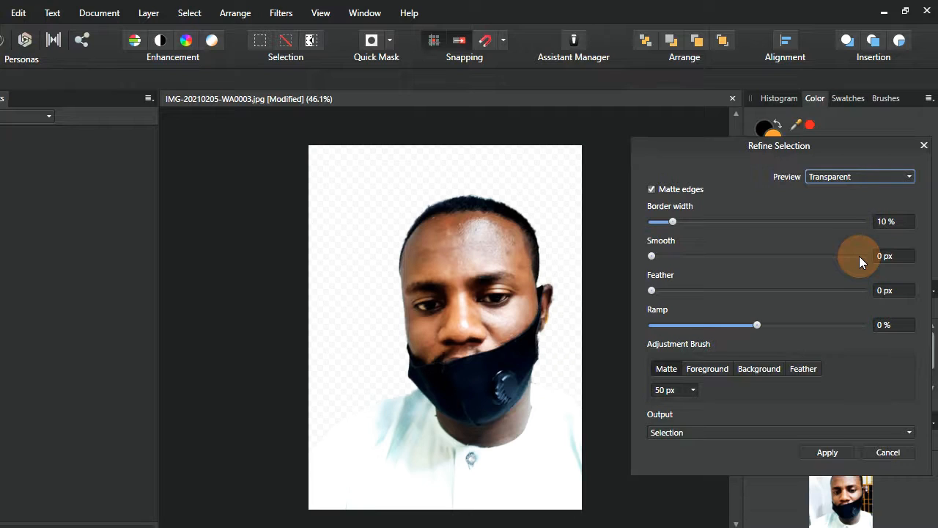
click(866, 175)
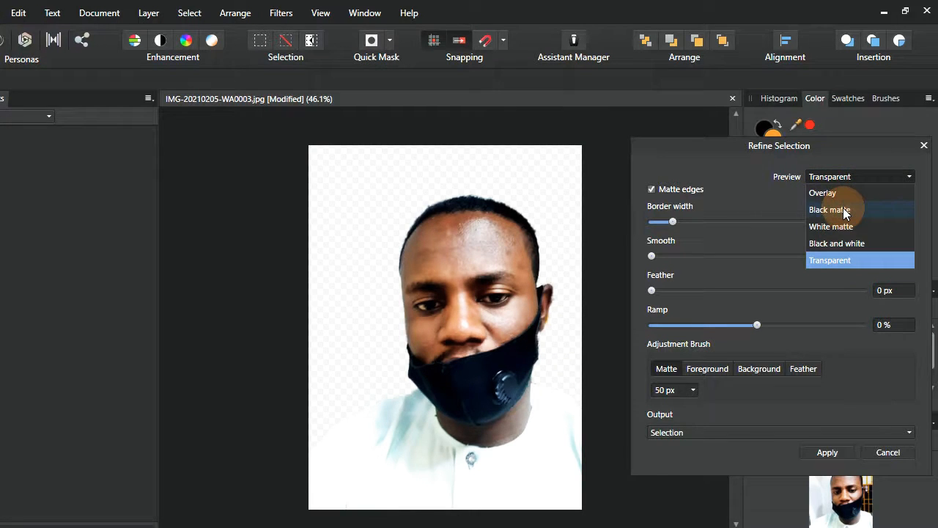
click(842, 195)
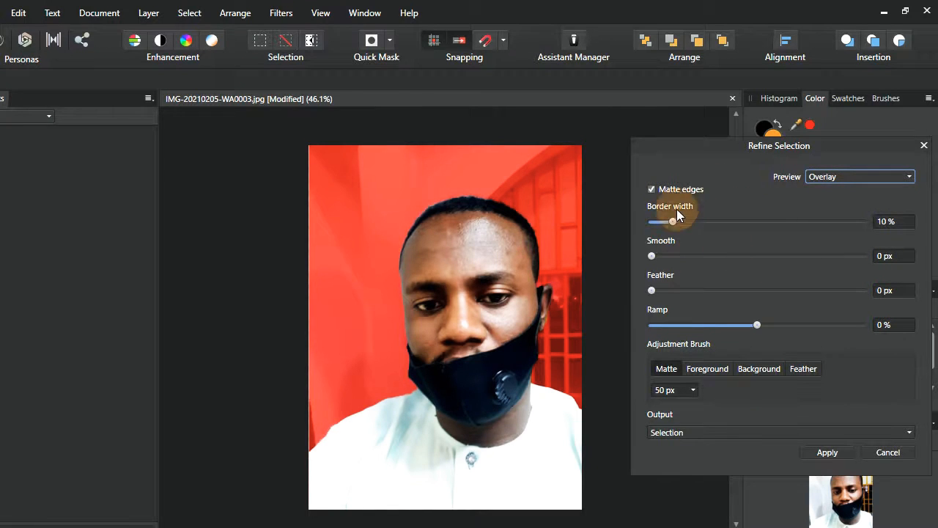
Toggle matte edges off and back on, and set the refinement's border width to 13 %.
click(651, 189)
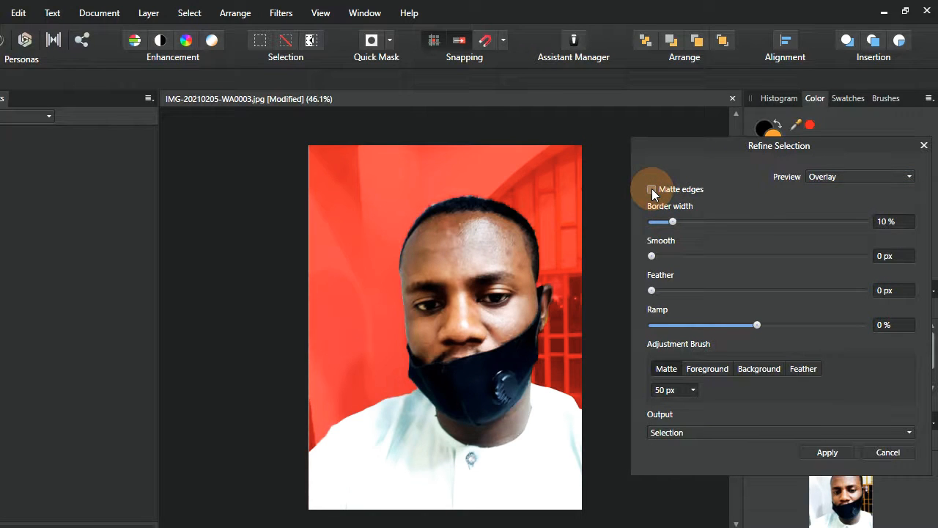
click(652, 189)
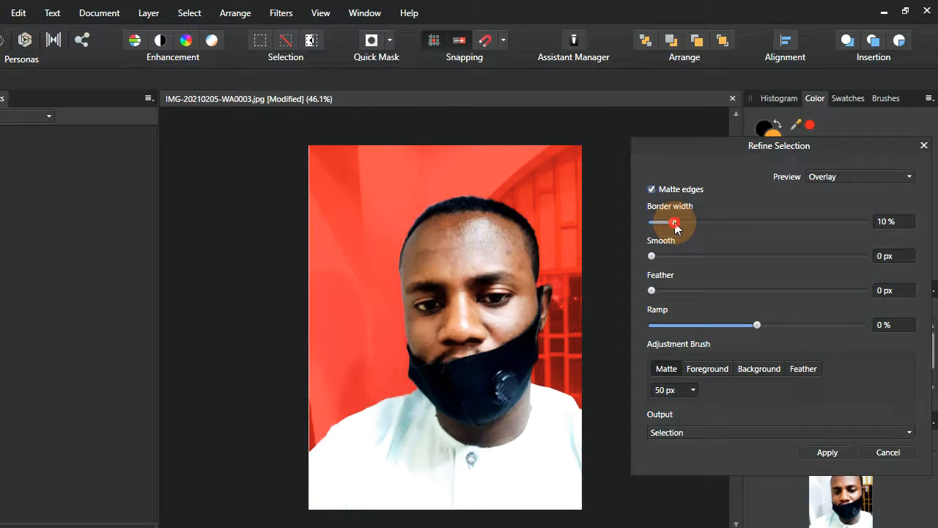
drag(674, 222, 679, 222)
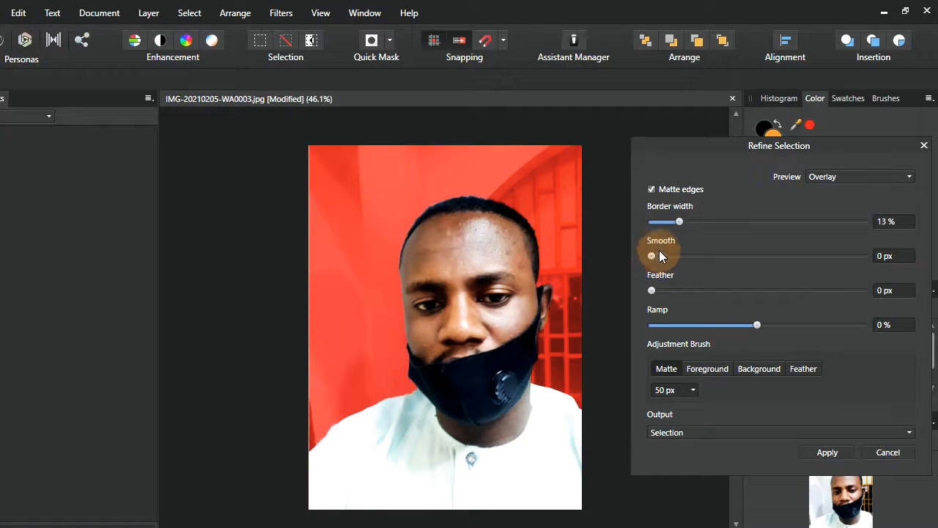
Set the selection refinement's smoothing to 5 px.
click(898, 259)
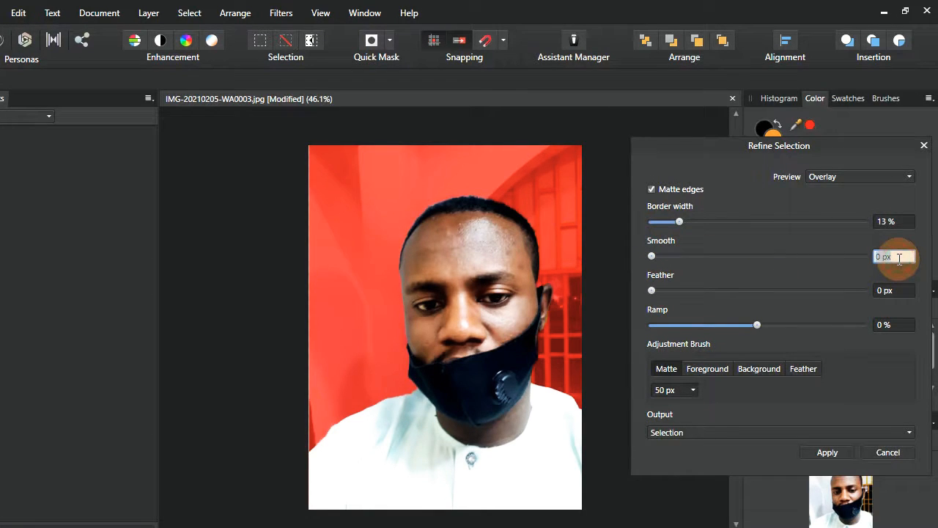
text(5)
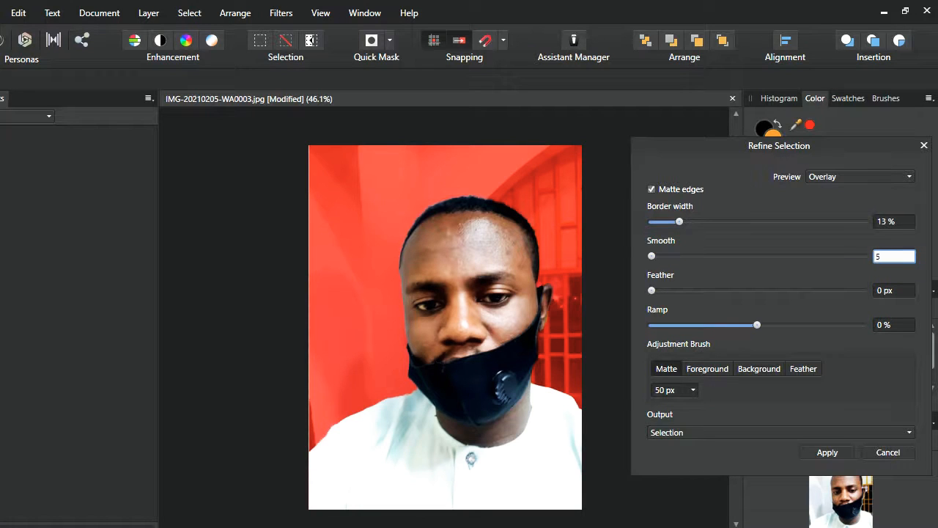
key(Tab)
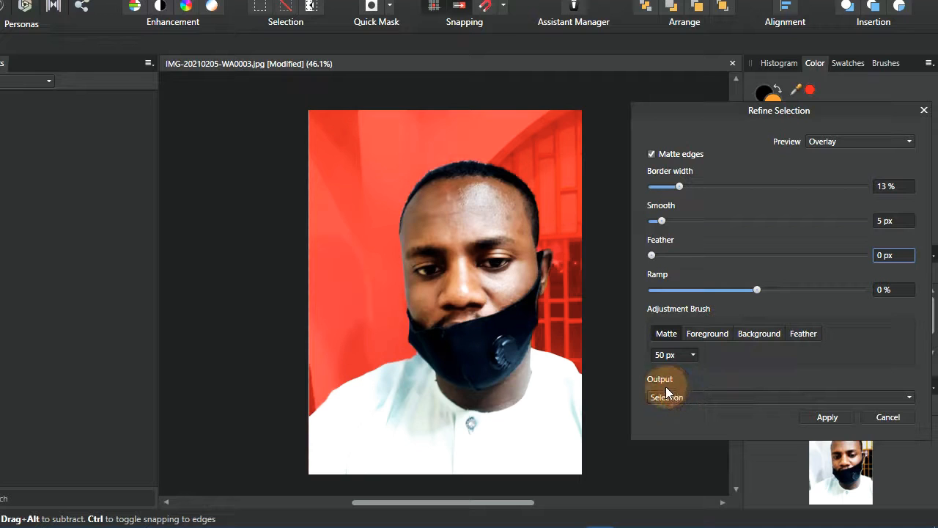
Set the refinement output to New layer with mask and apply it to the man's selection.
click(691, 397)
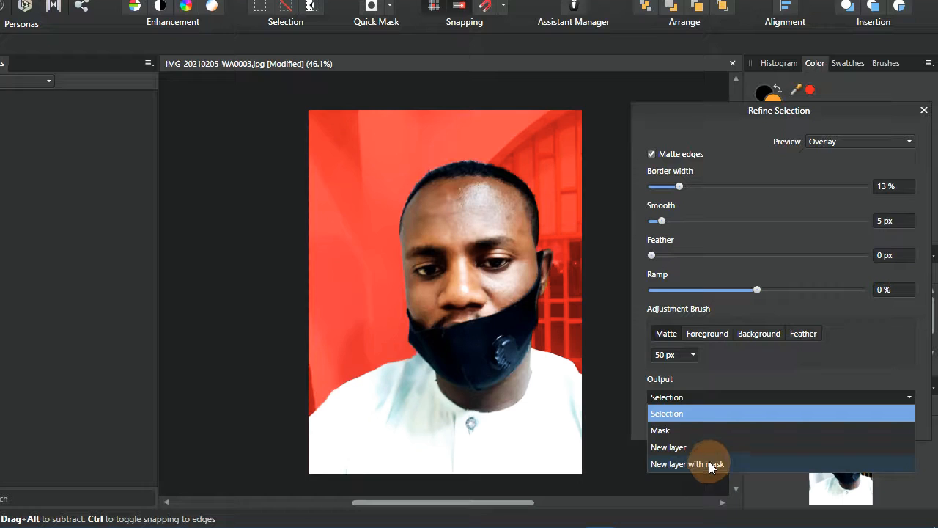
click(668, 447)
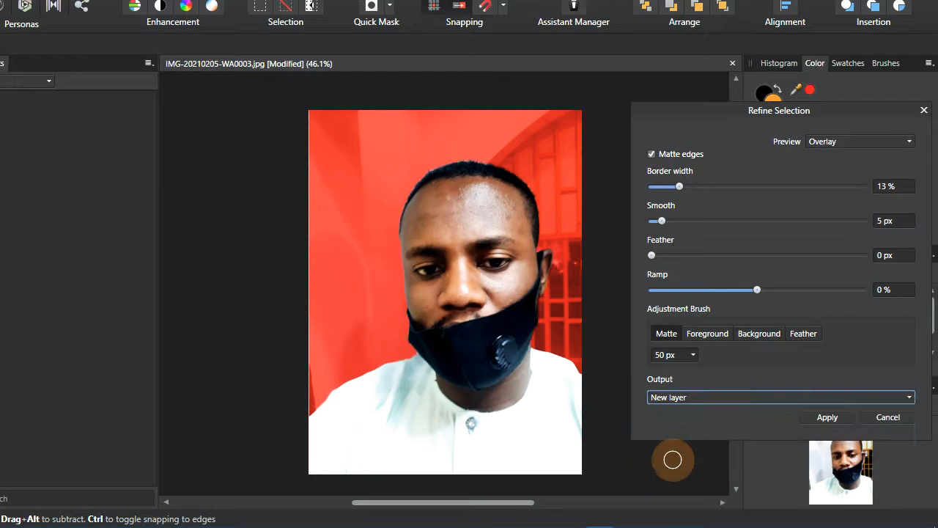
click(675, 396)
click(675, 463)
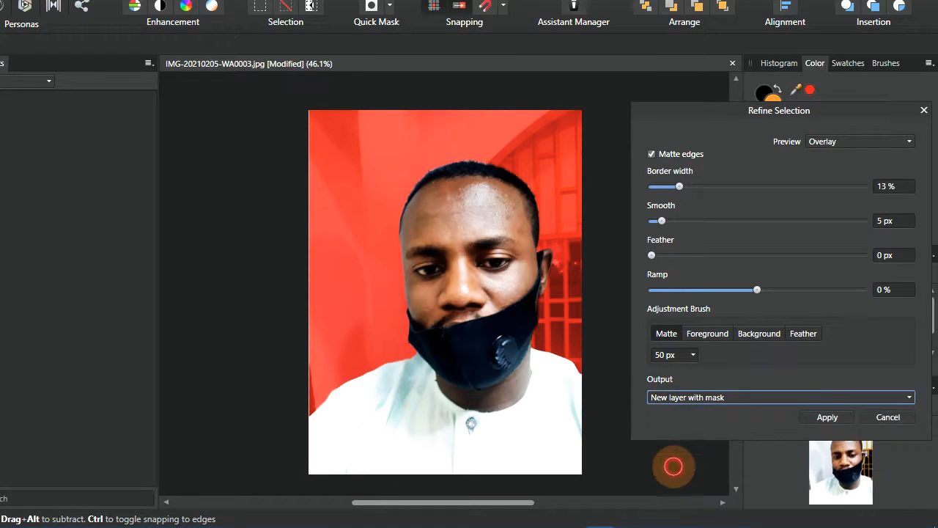
click(823, 417)
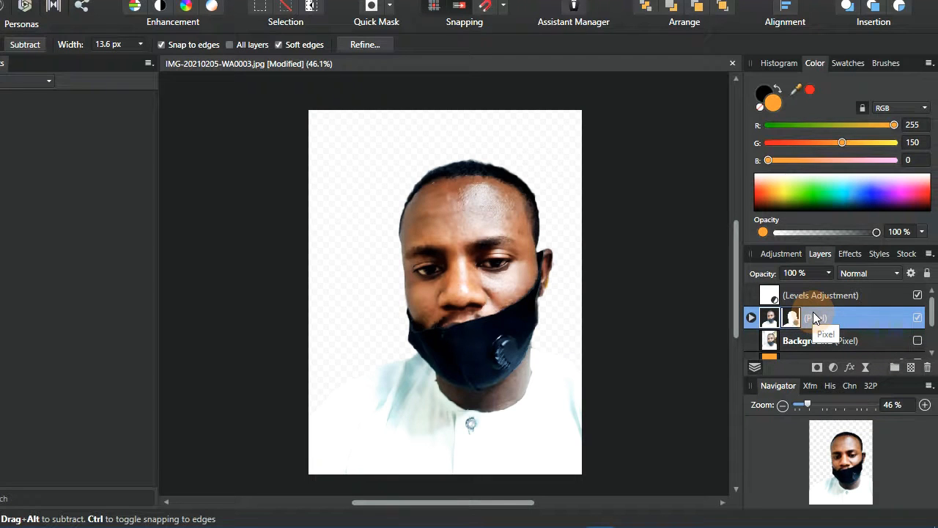
Expand the new masked pixel layer to examine its nested mask, and collapse it again.
double_click(850, 317)
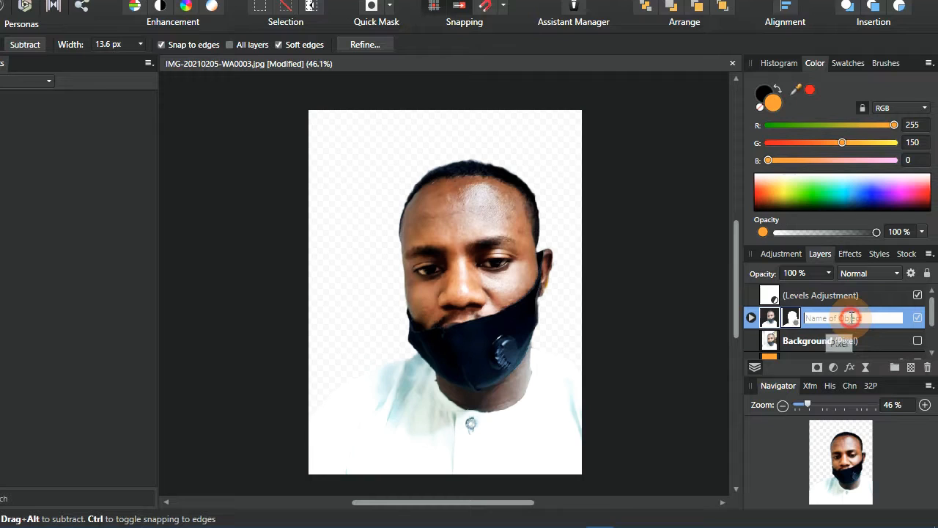
click(752, 326)
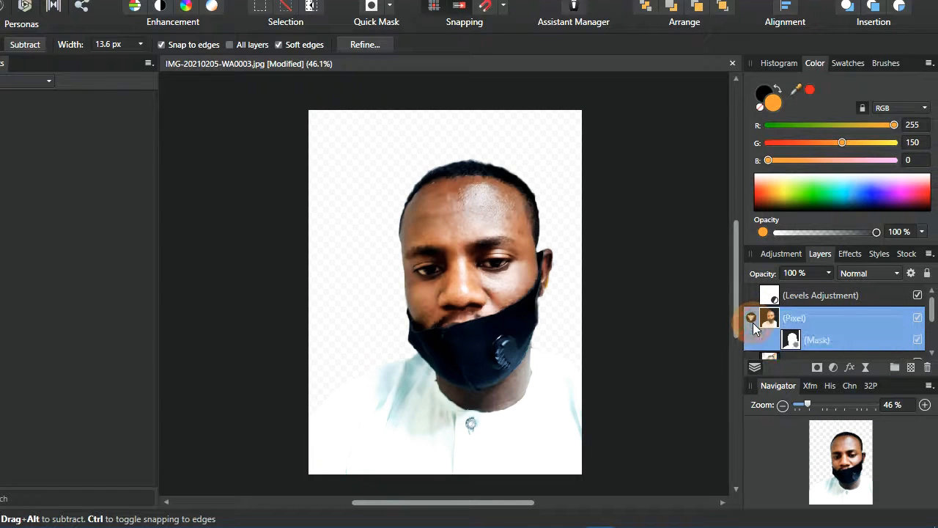
click(751, 319)
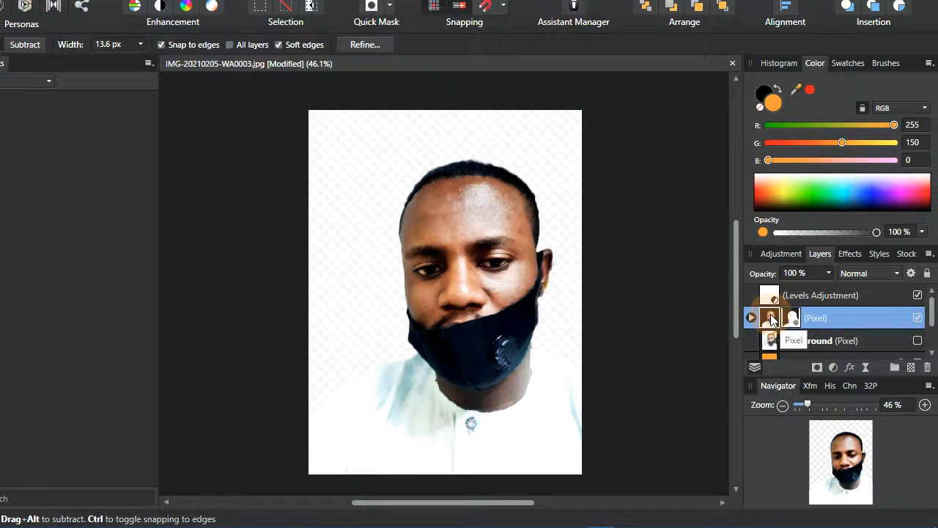
Try duplicating the masked pixel layer and merging the visible layers, and undo both operations.
right_click(771, 318)
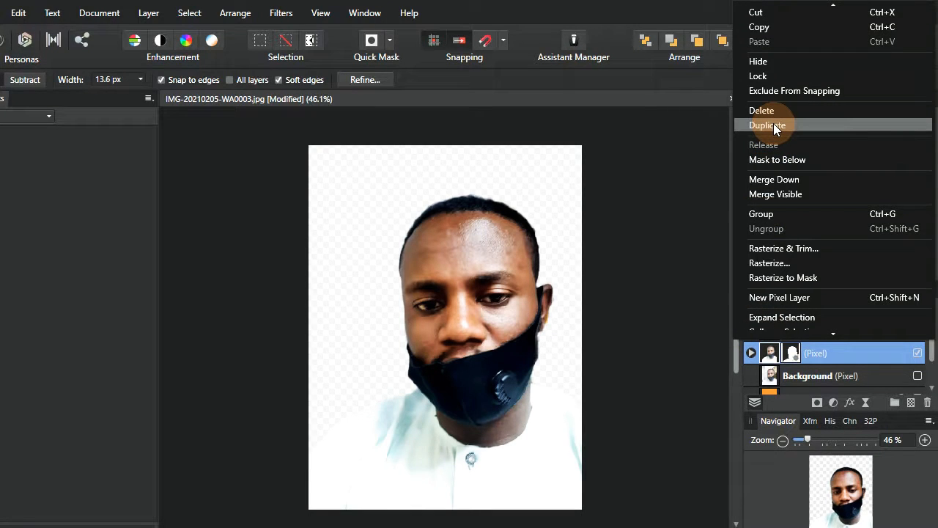
click(767, 126)
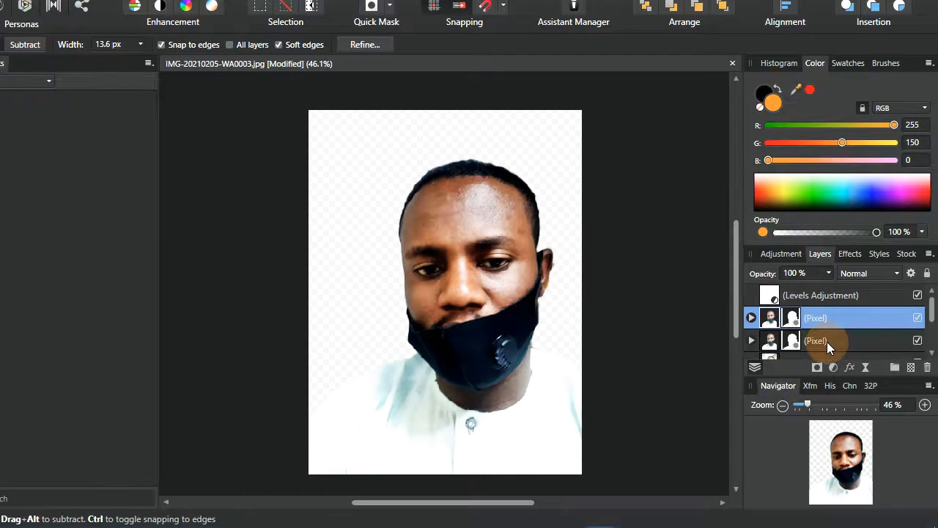
shift+click(827, 341)
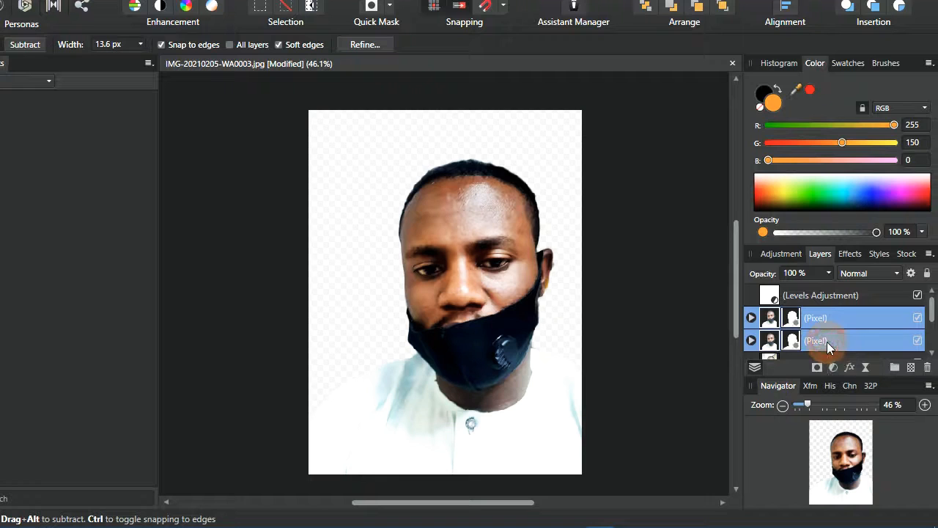
right_click(827, 341)
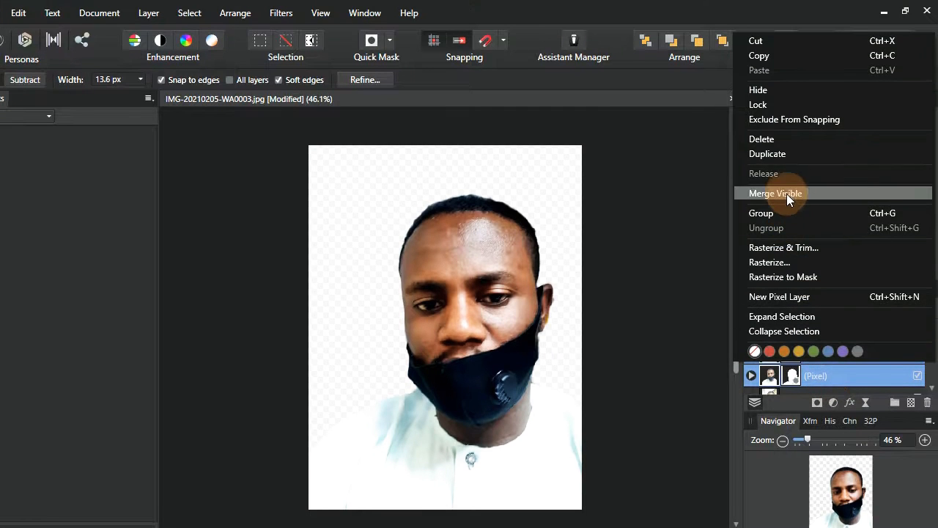
click(786, 158)
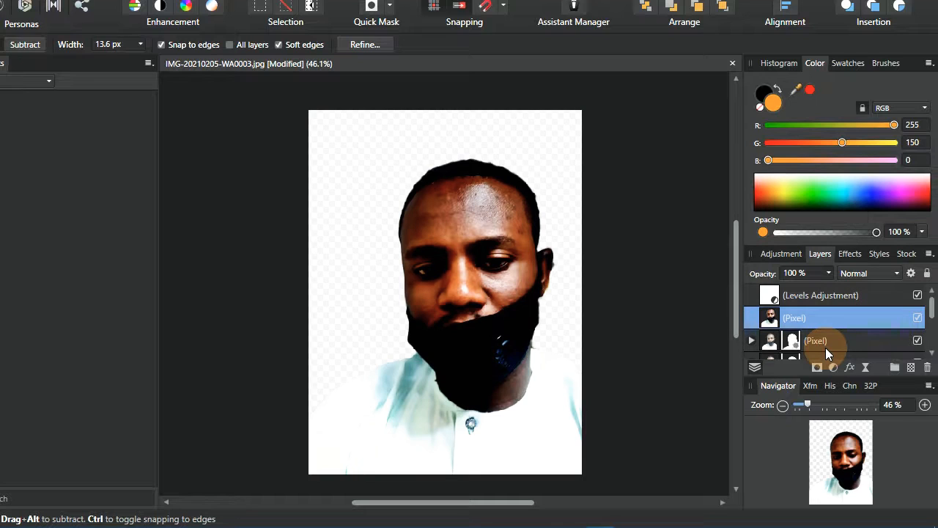
key(ctrl+z)
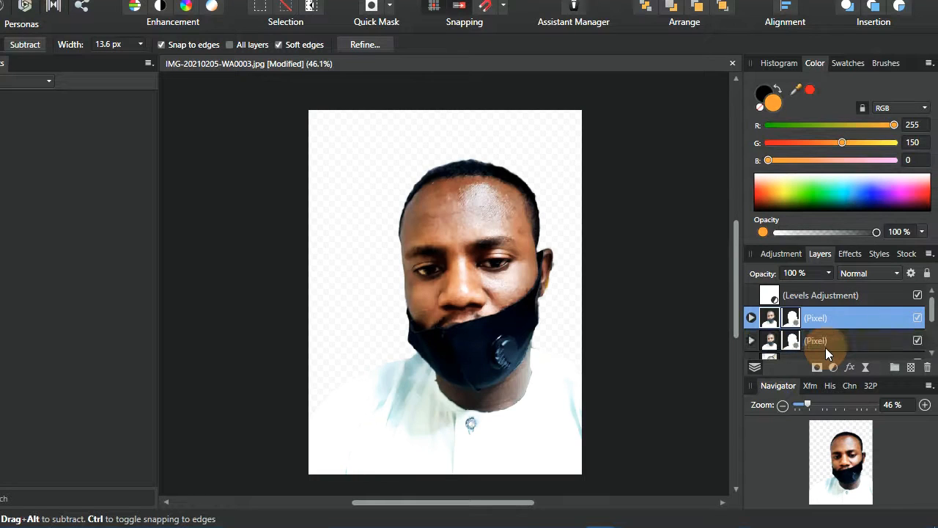
key(ctrl+z)
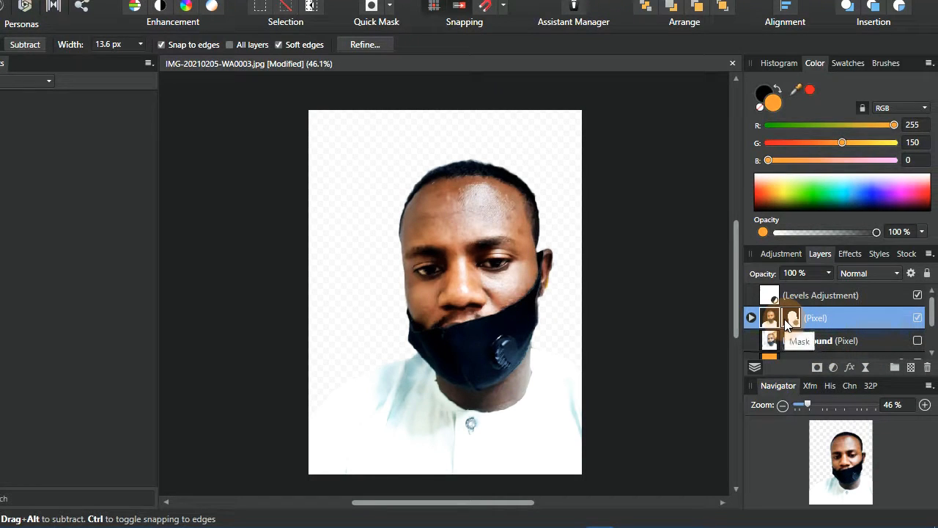
Duplicate the masked pixel layer once more and undo the duplication.
key(ctrl+j)
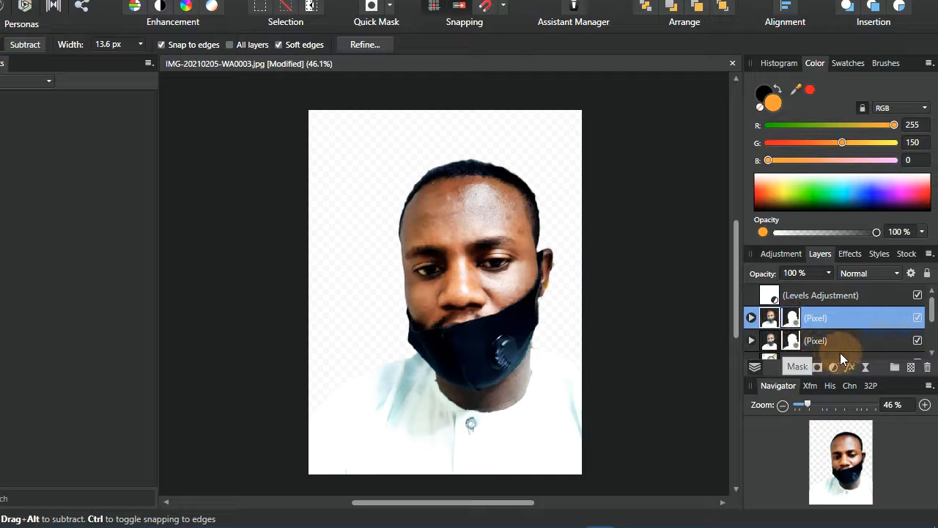
scroll(842, 344, down, 3)
scroll(842, 344, up, 3)
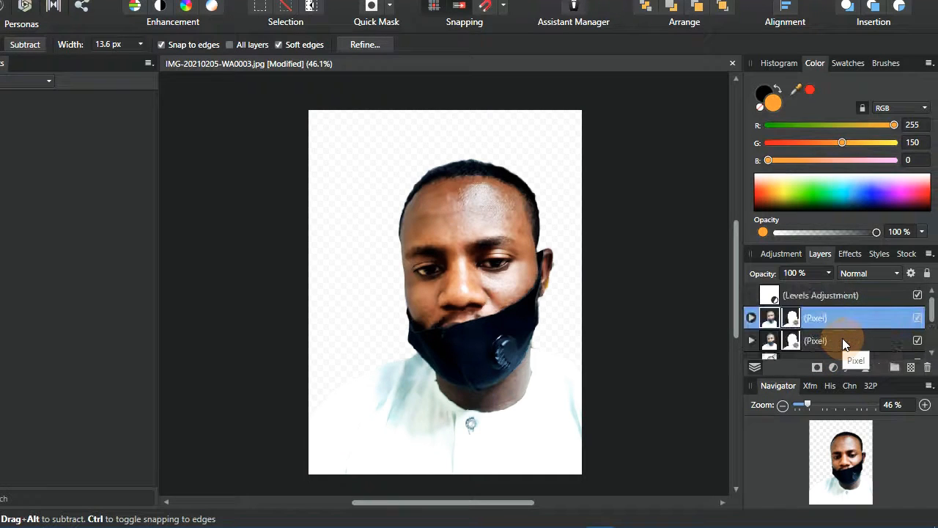
key(ctrl+z)
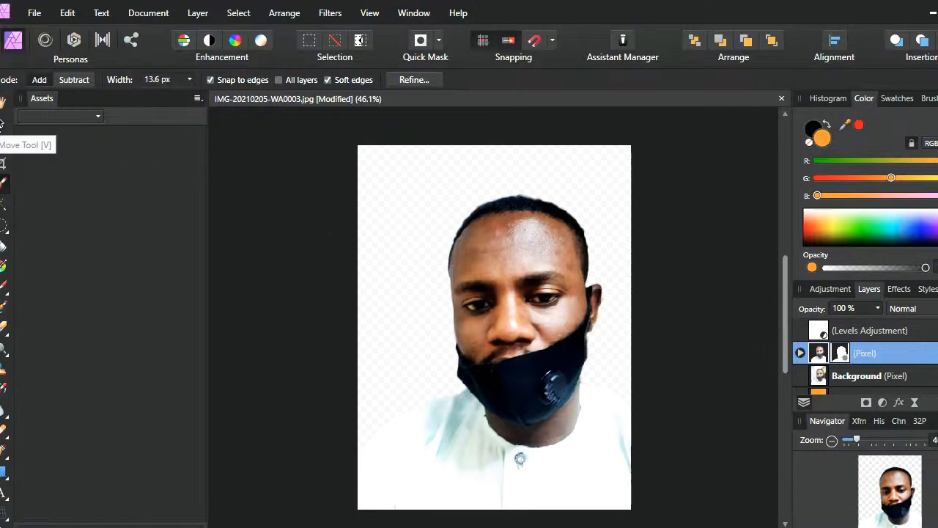
Turn on the orange rectangle layer's visibility behind the cut-out man and deselect the masked layer.
click(2, 121)
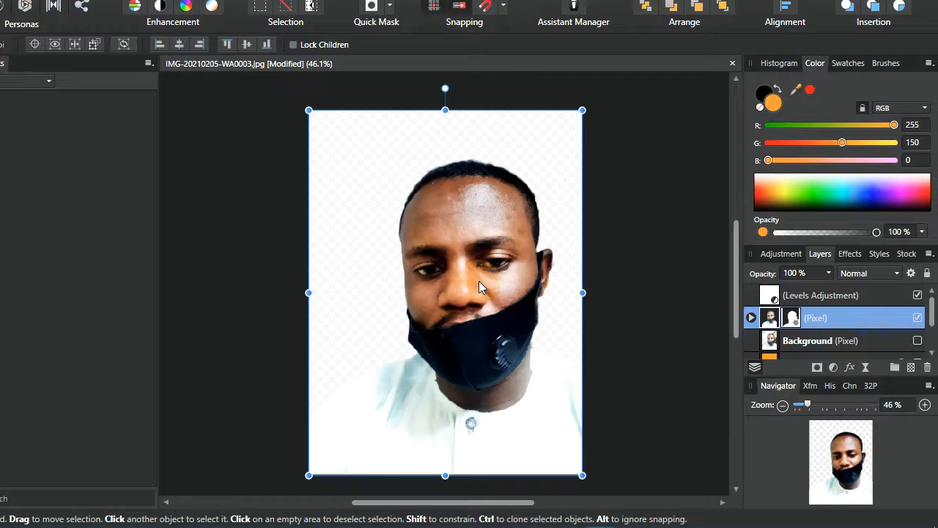
scroll(809, 348, down, 2)
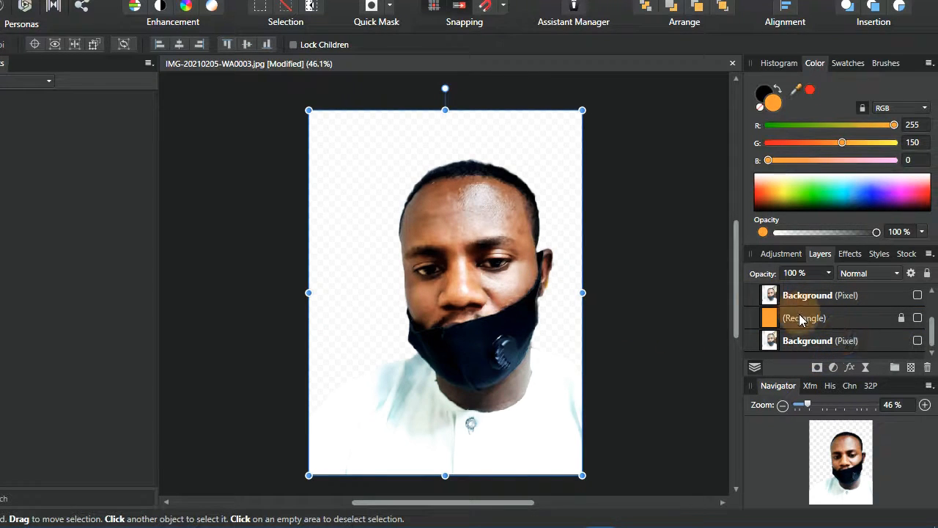
click(917, 318)
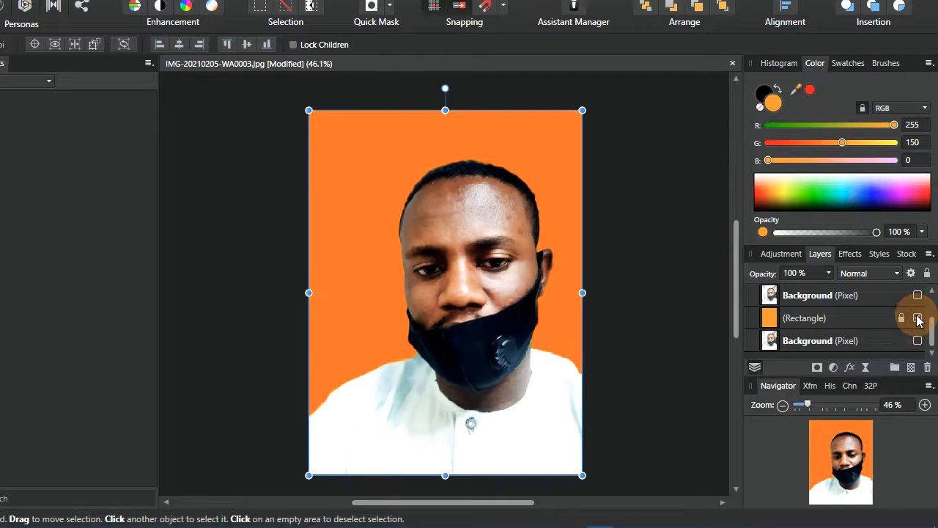
click(620, 243)
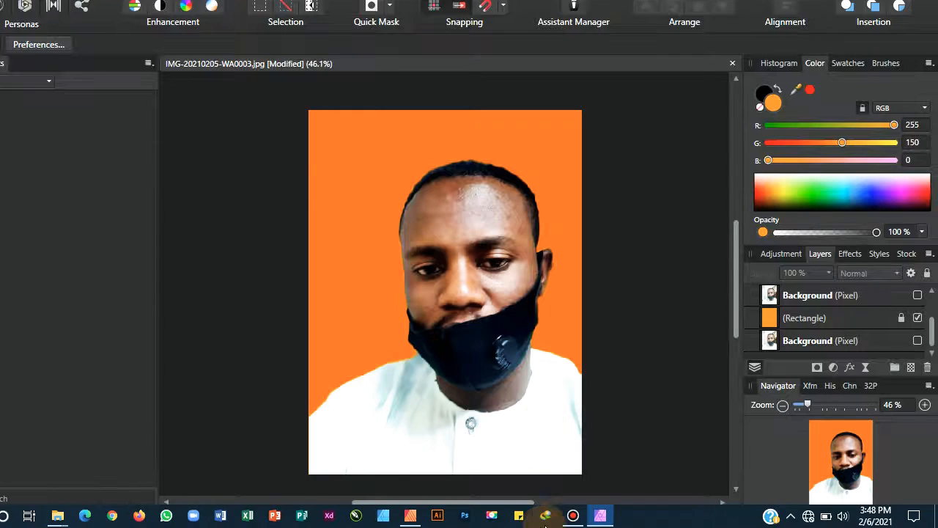
click(572, 516)
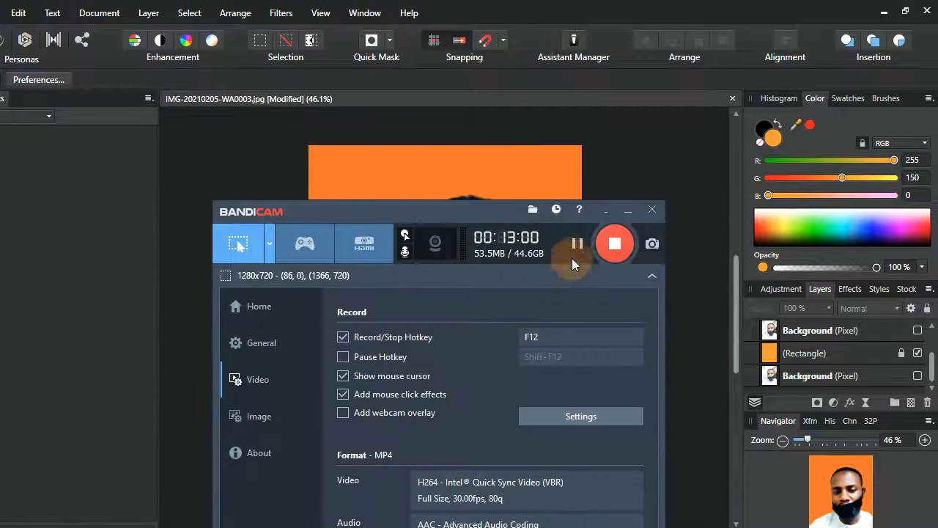